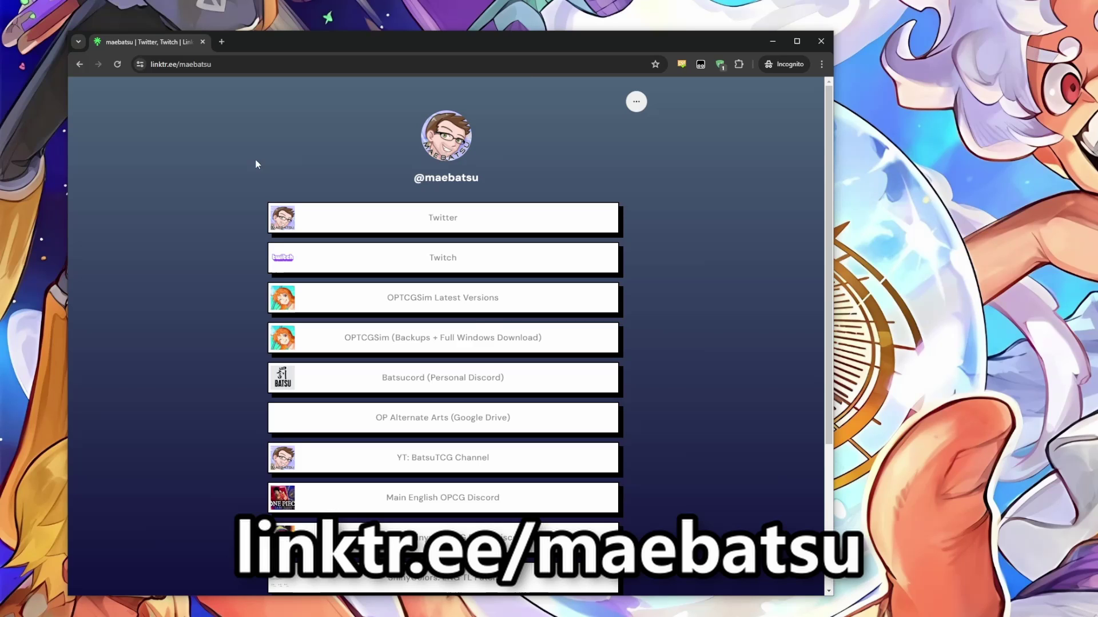
Step: From the OPTCGSim Latest Versions Dropbox folder, download 1.22b_ENG_Windows_Patcher.zip without signing in
{"action": "left_click", "coordinate": [526, 309]}
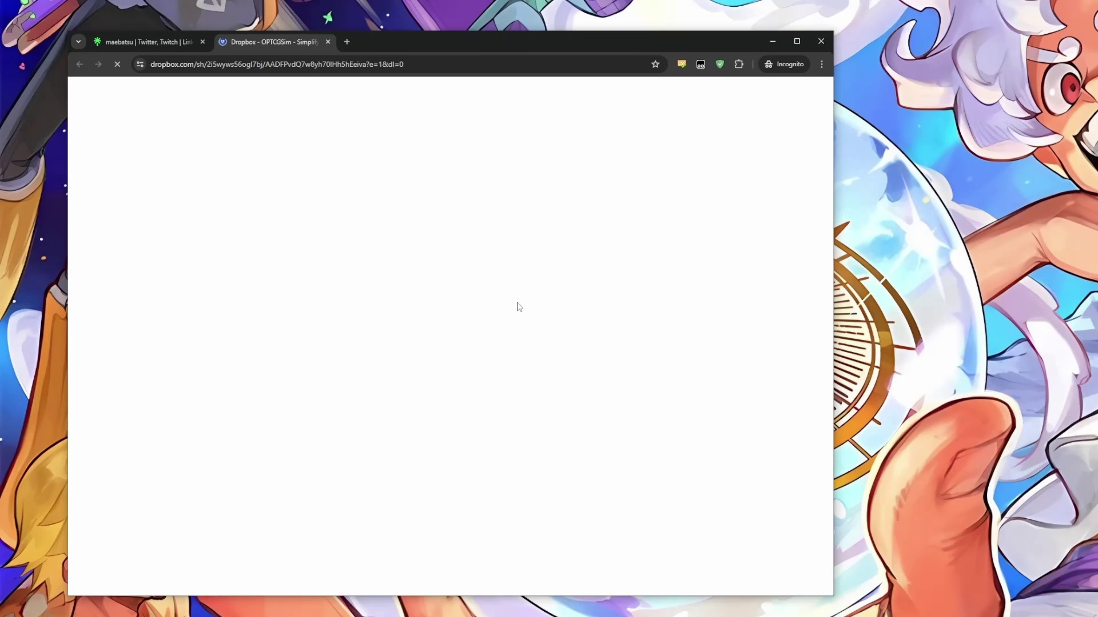
{"action": "scroll", "coordinate": [513, 300], "scroll_direction": "down", "scroll_amount": 2}
{"action": "scroll", "coordinate": [413, 257], "scroll_direction": "down", "scroll_amount": 1}
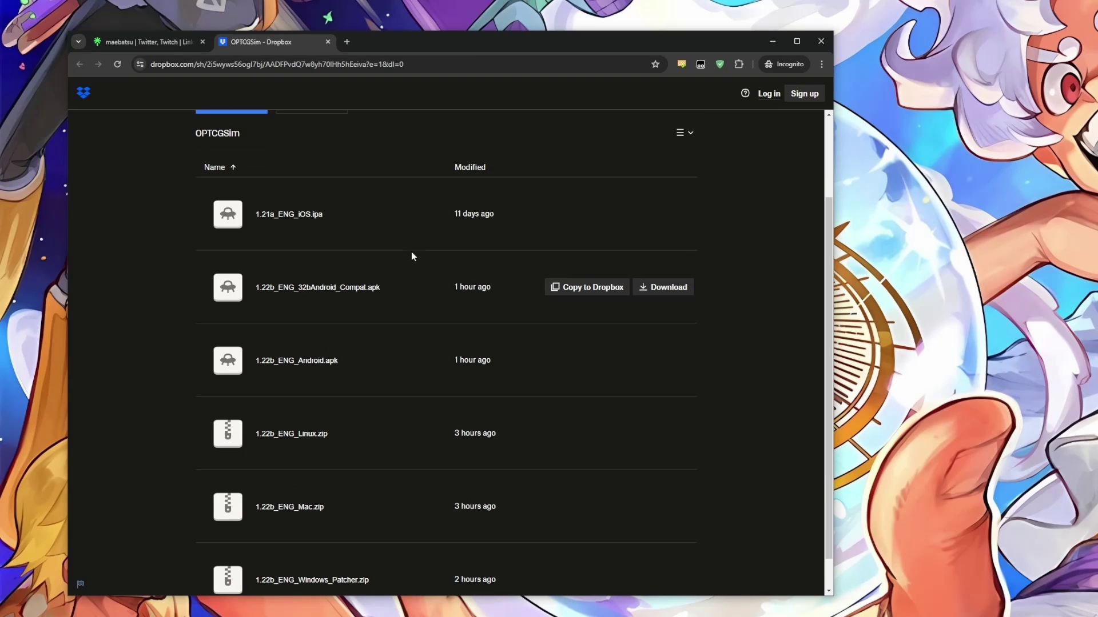
{"action": "scroll", "coordinate": [411, 251], "scroll_direction": "down", "scroll_amount": 1}
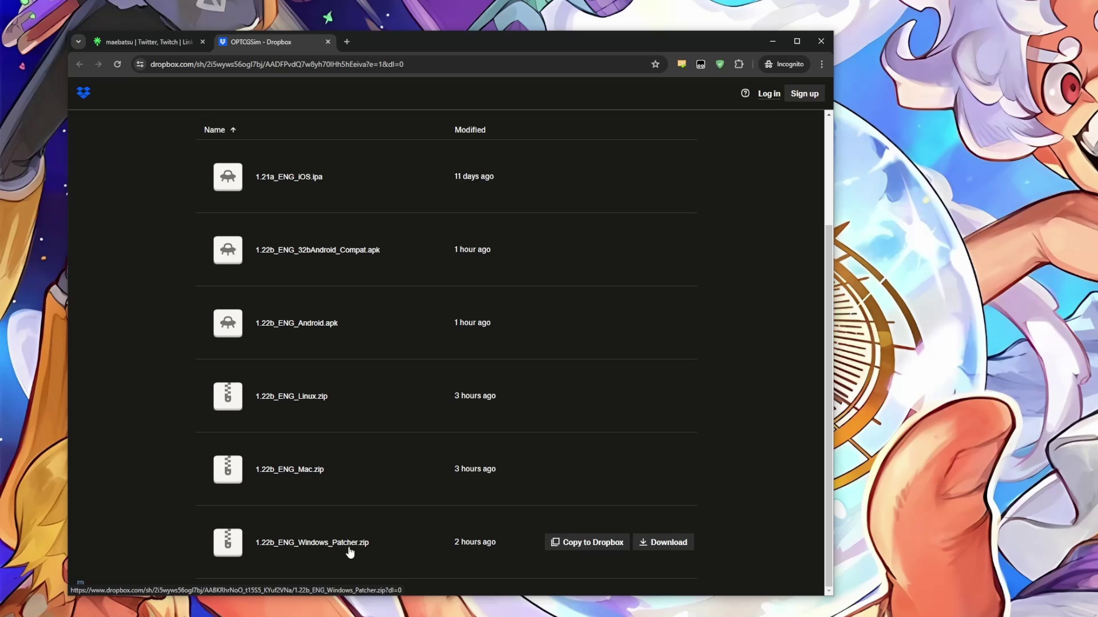
{"action": "left_click", "coordinate": [657, 544]}
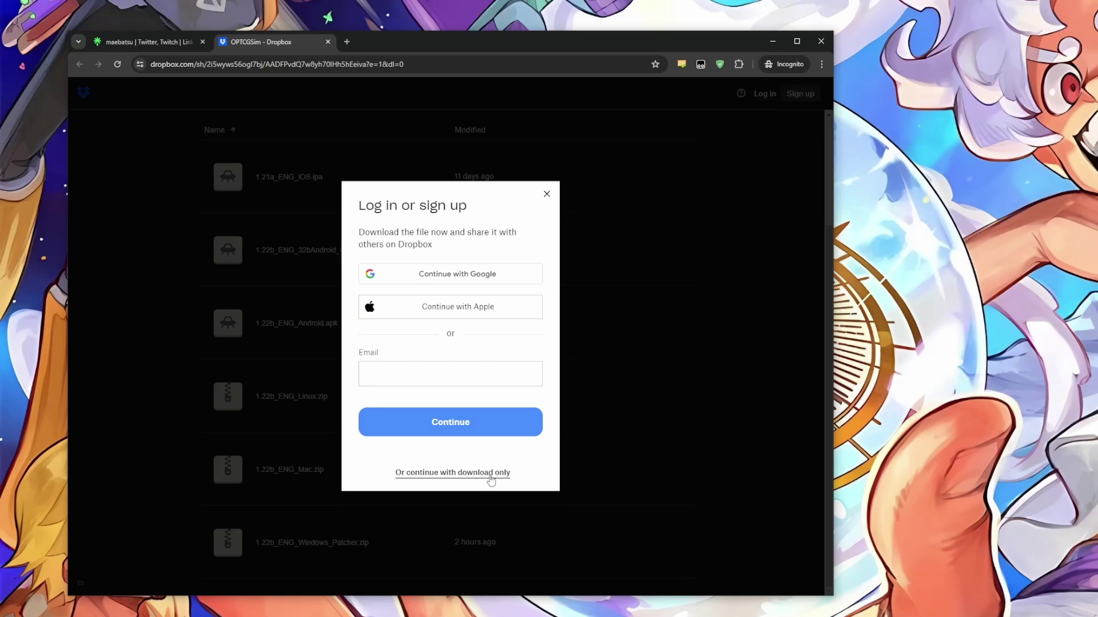
{"action": "left_click", "coordinate": [490, 474]}
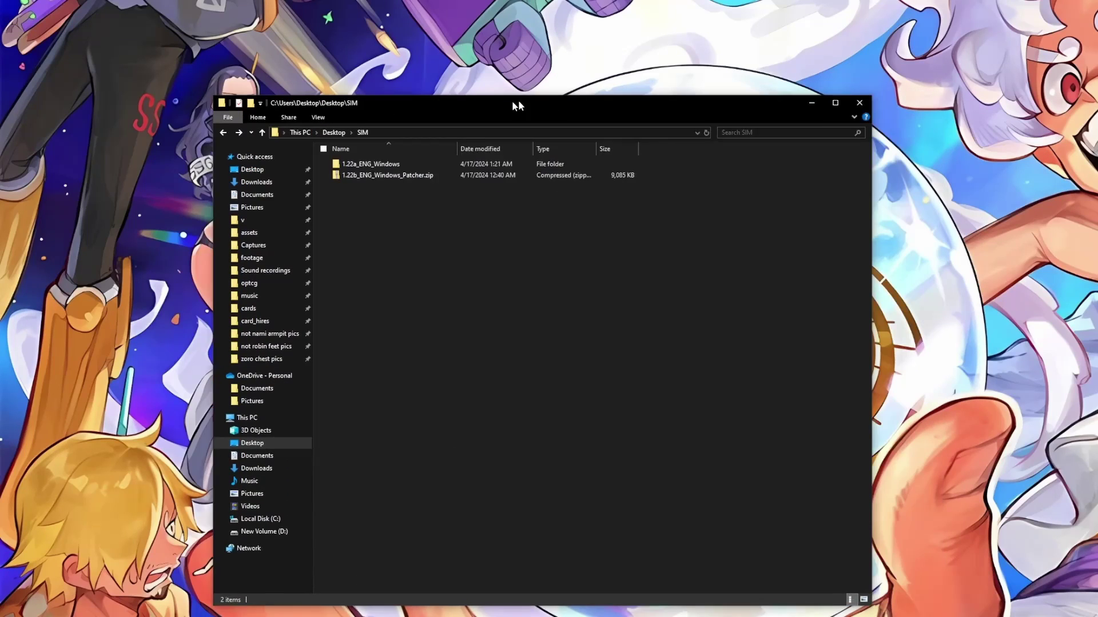
Step: Open the patcher zip, browse its PatcherData folder, then return and select ClickMeToPatch.bat
{"action": "left_click_drag", "start_coordinate": [518, 100], "coordinate": [449, 106]}
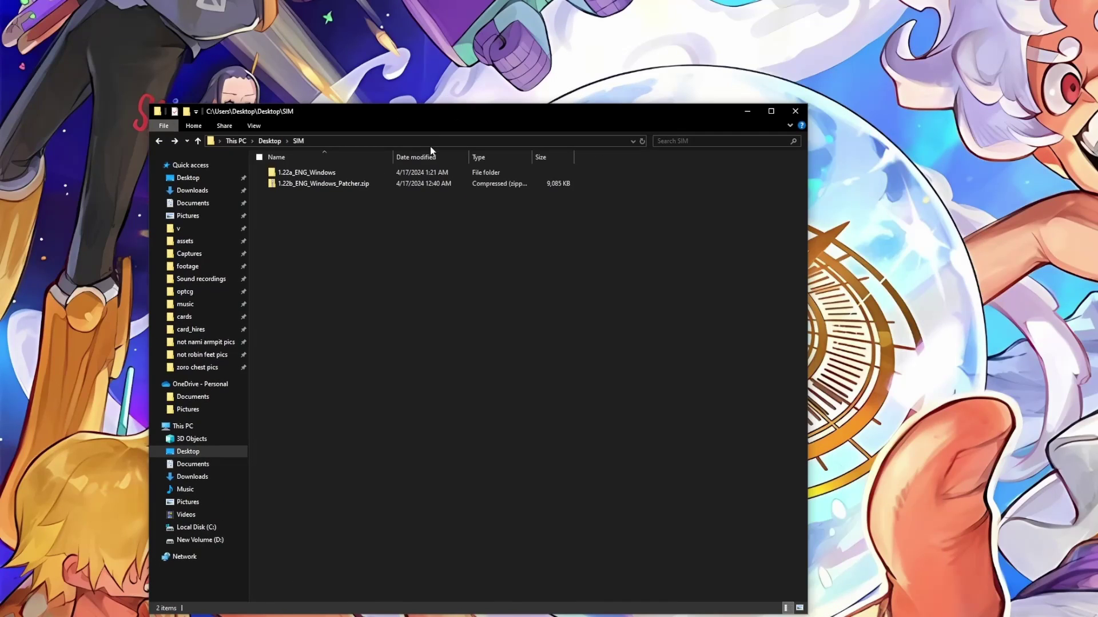
{"action": "double_click", "coordinate": [348, 186]}
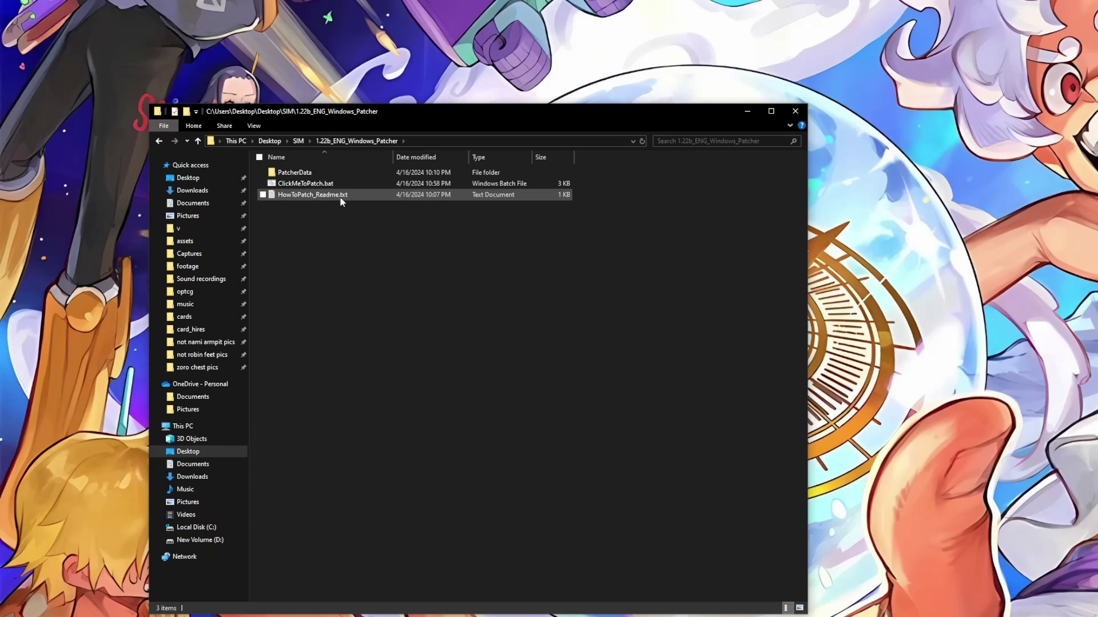
{"action": "left_click", "coordinate": [316, 174]}
{"action": "double_click", "coordinate": [295, 173]}
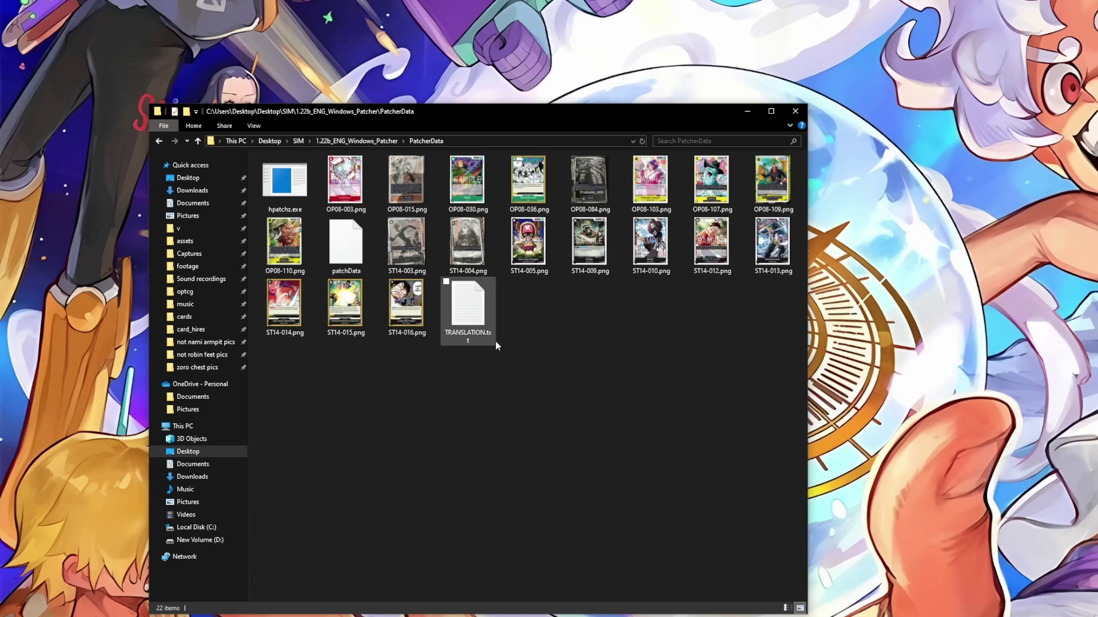
{"action": "key", "text": "alt+Left"}
{"action": "left_click", "coordinate": [322, 184]}
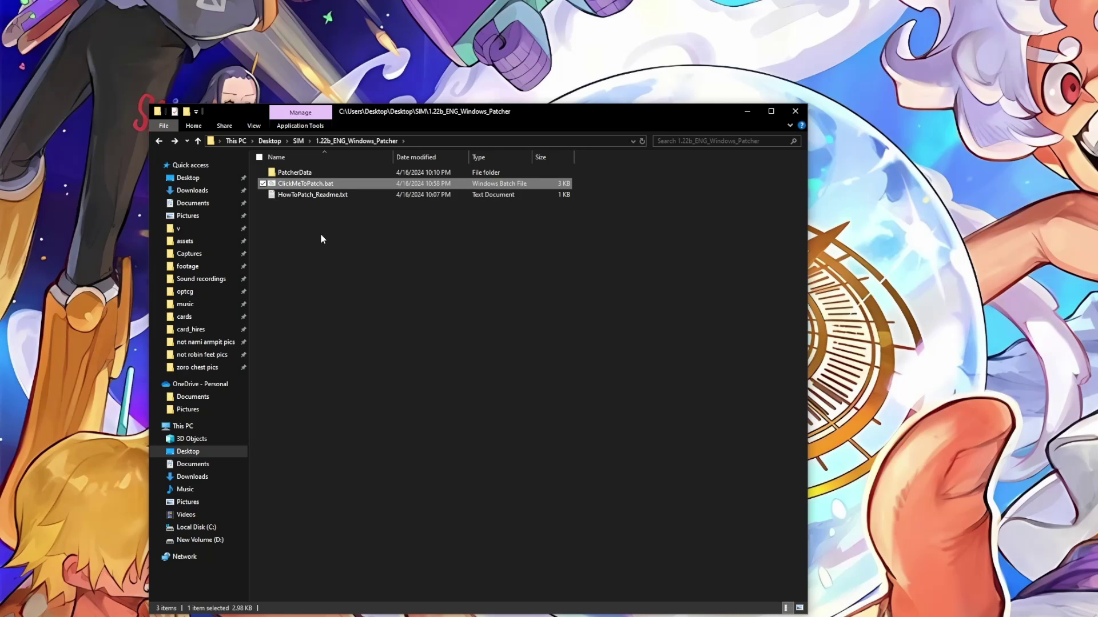
{"action": "double_click", "coordinate": [319, 195]}
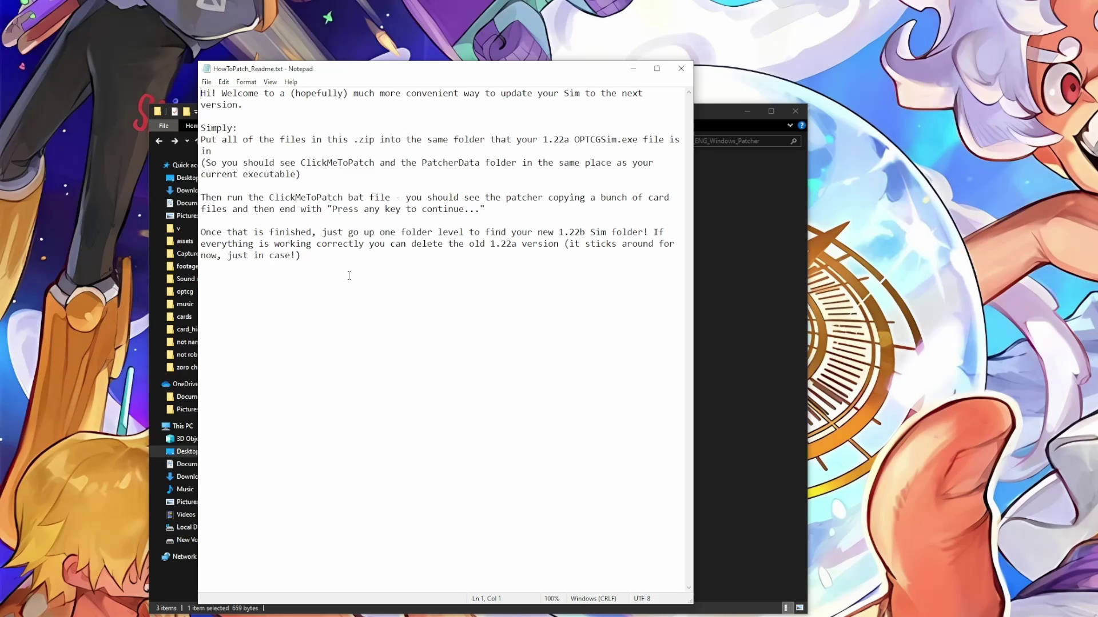
{"action": "left_click_drag", "start_coordinate": [572, 265], "coordinate": [493, 244]}
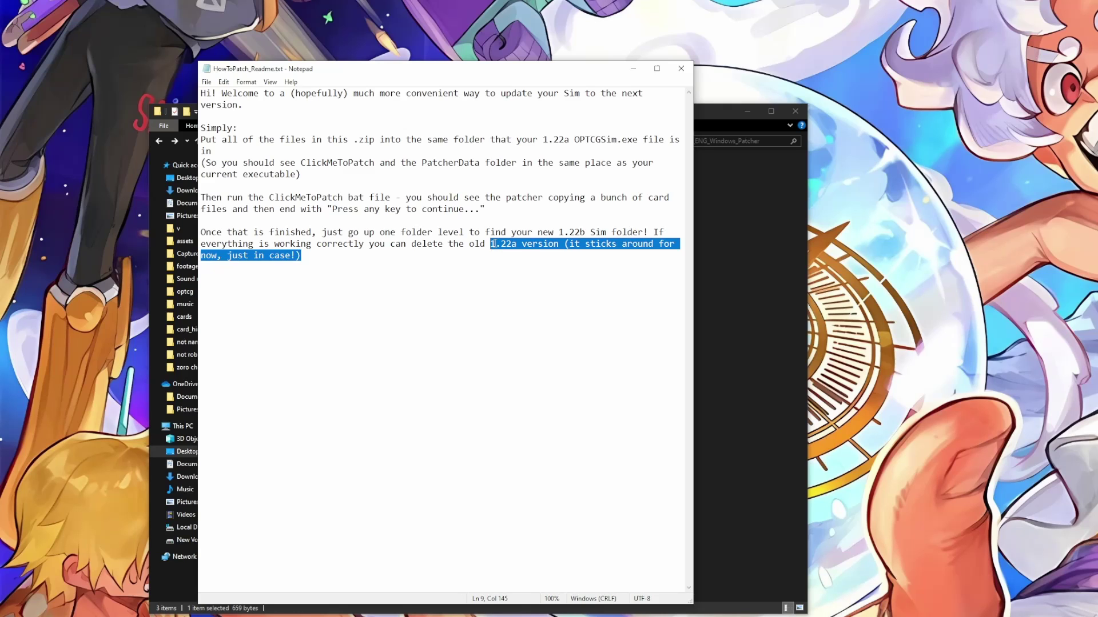
Step: Copy PatcherData and ClickMeToPatch.bat into SIM\1.22a_ENG_Windows\Builds_Windows beside OPTCGSim.exe
{"action": "key", "text": "alt+F4"}
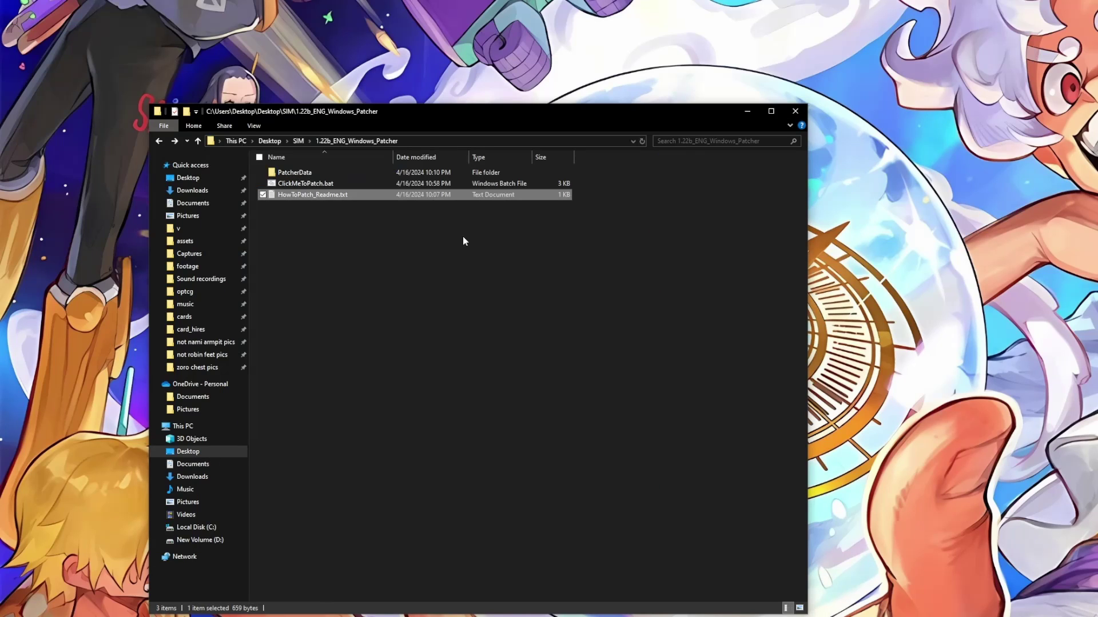
{"action": "left_click", "coordinate": [462, 235]}
{"action": "left_click", "coordinate": [304, 184]}
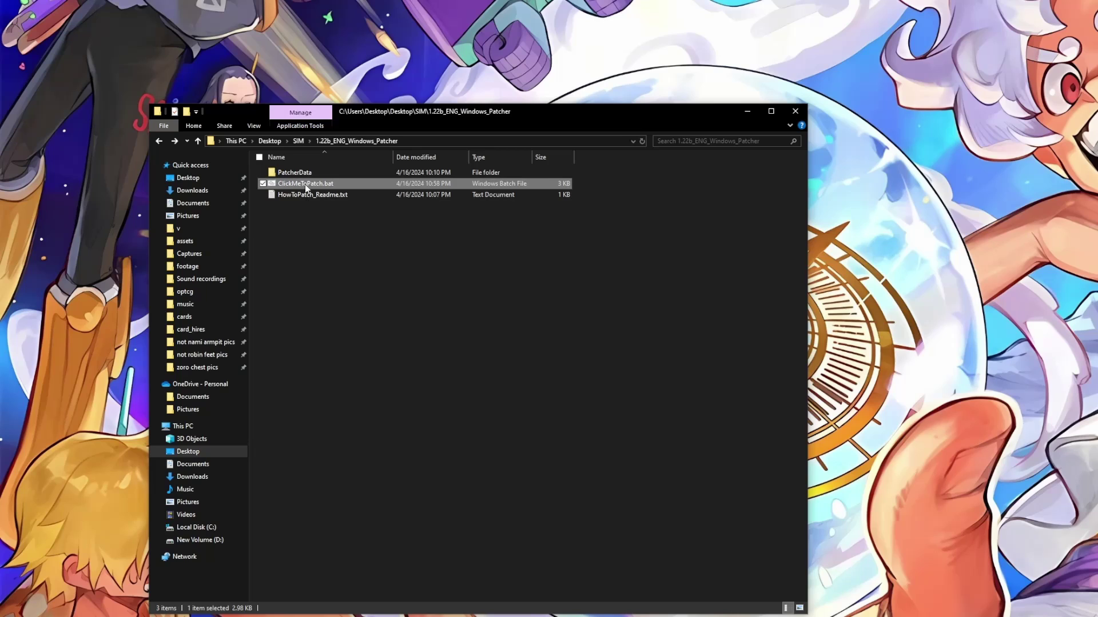
{"action": "left_click", "coordinate": [305, 173], "text": "ctrl"}
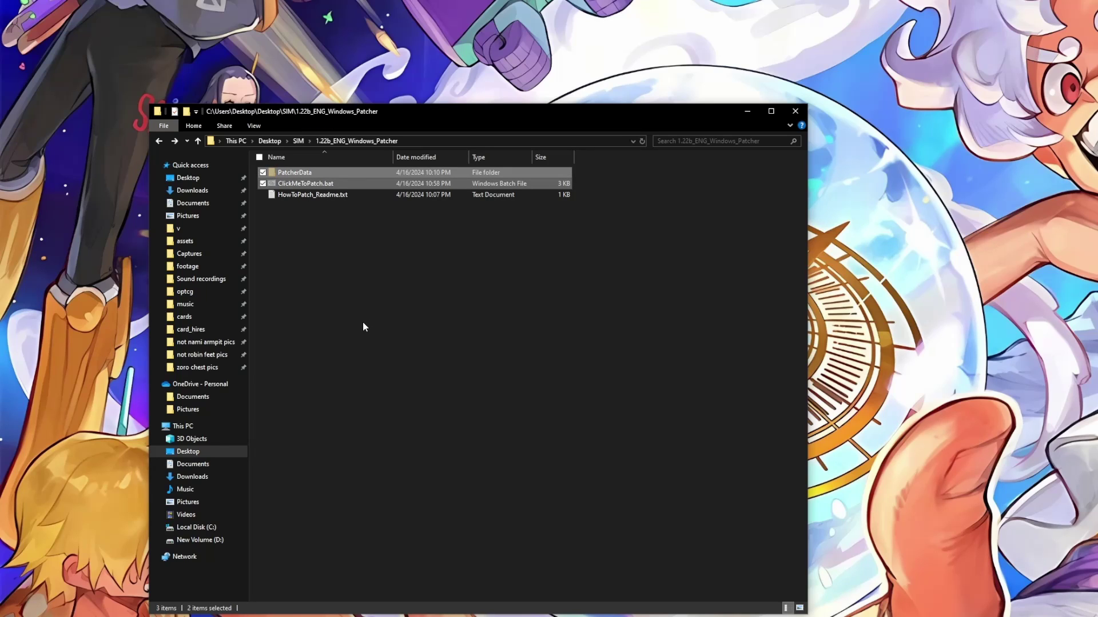
{"action": "left_click", "coordinate": [297, 141]}
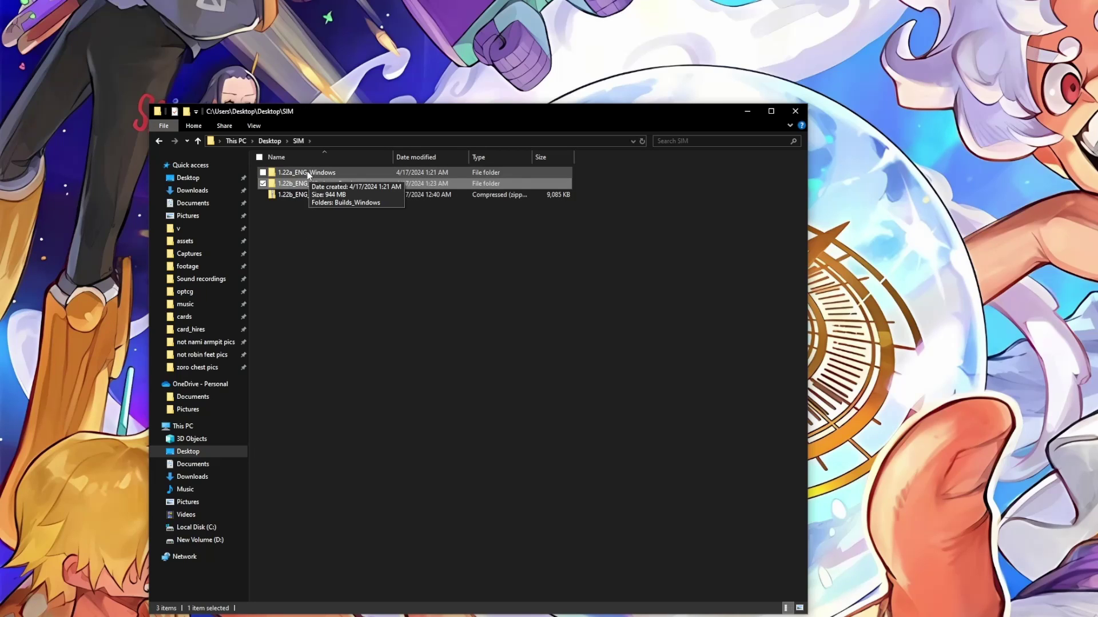
{"action": "double_click", "coordinate": [309, 173]}
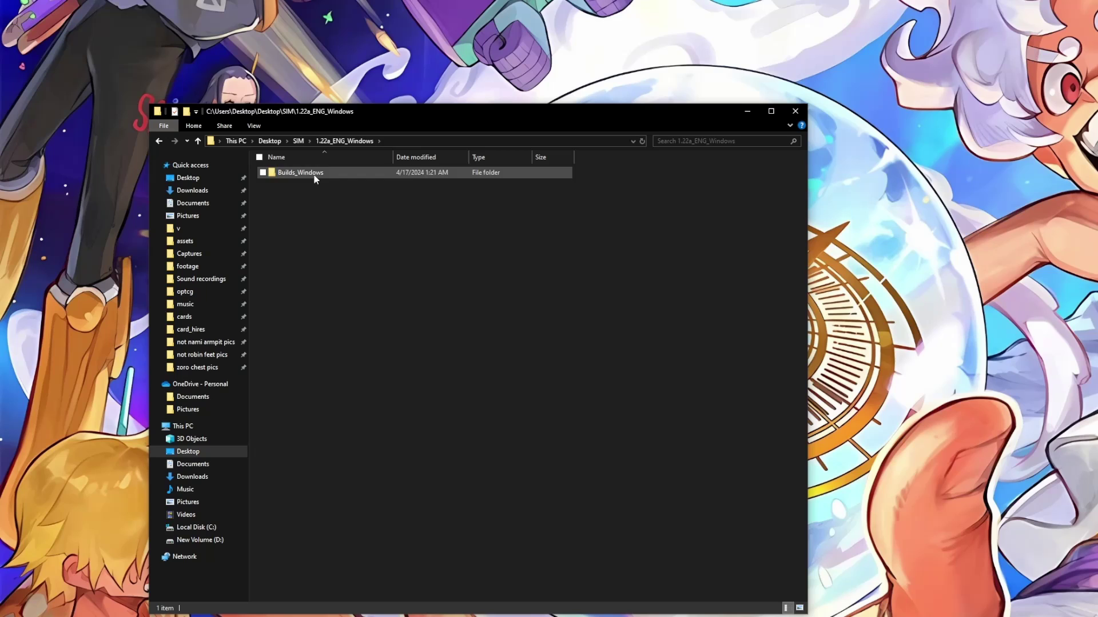
{"action": "double_click", "coordinate": [314, 174]}
{"action": "key", "text": "ctrl+v"}
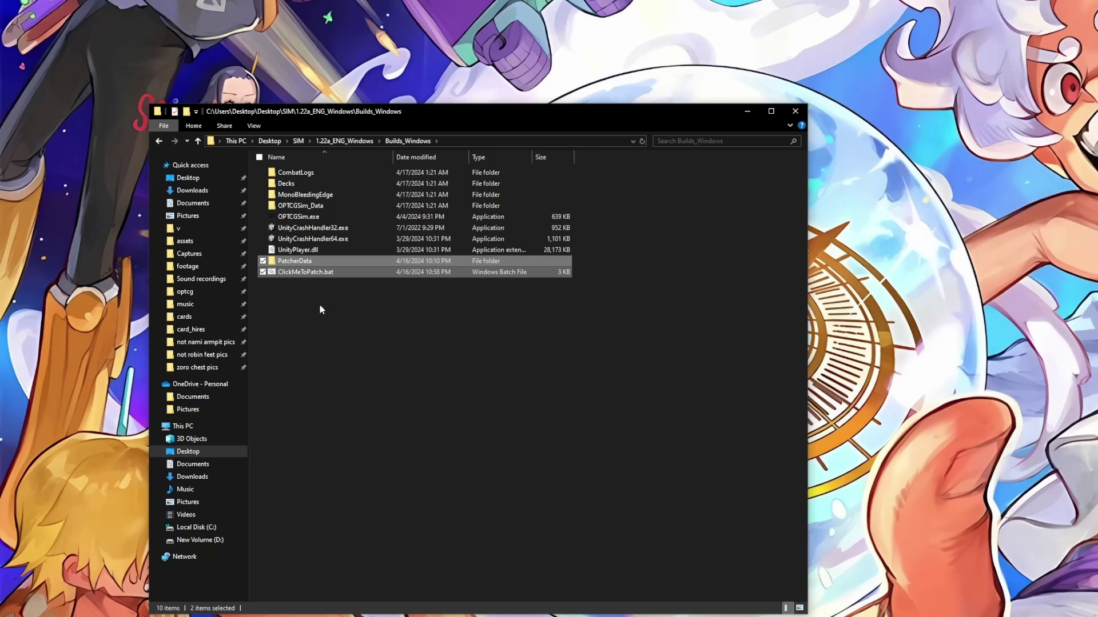
{"action": "left_click", "coordinate": [318, 310]}
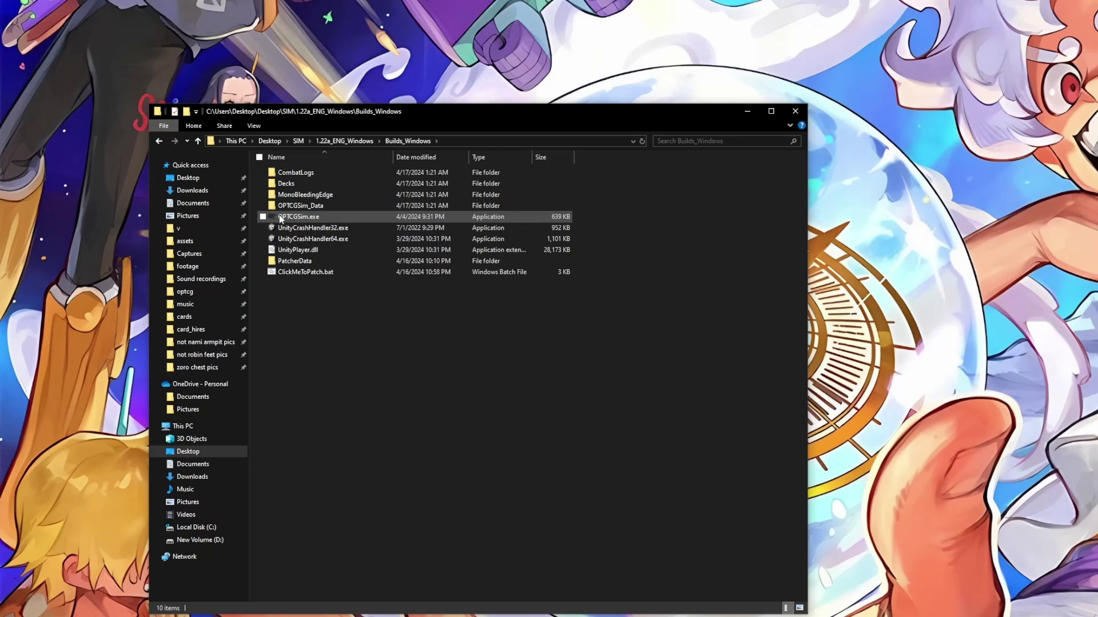
{"action": "left_click", "coordinate": [346, 216]}
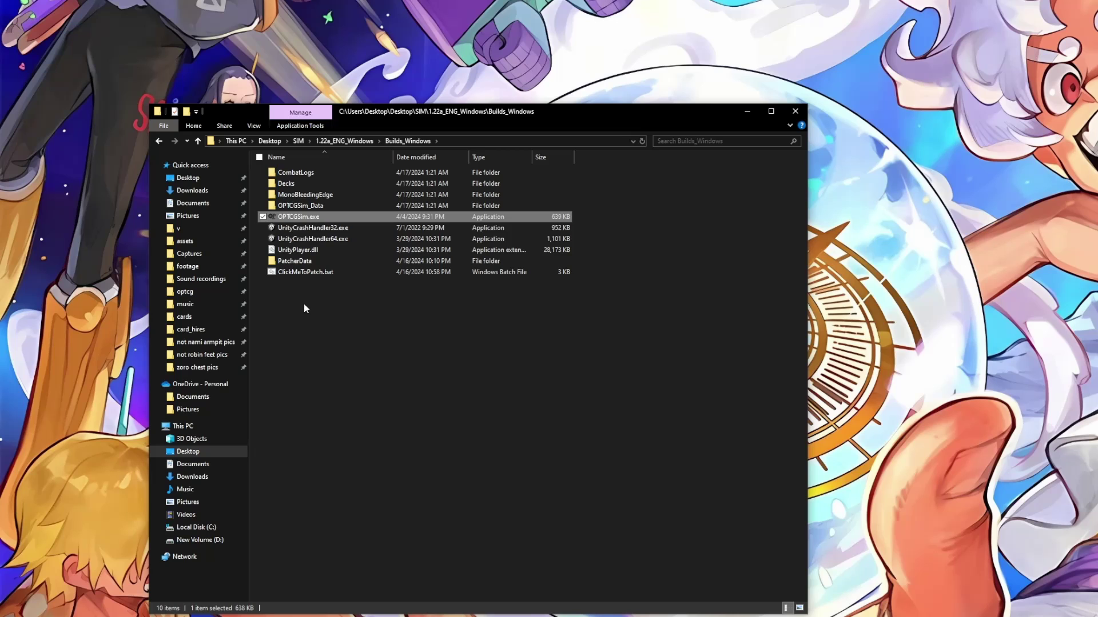
{"action": "left_click", "coordinate": [319, 284]}
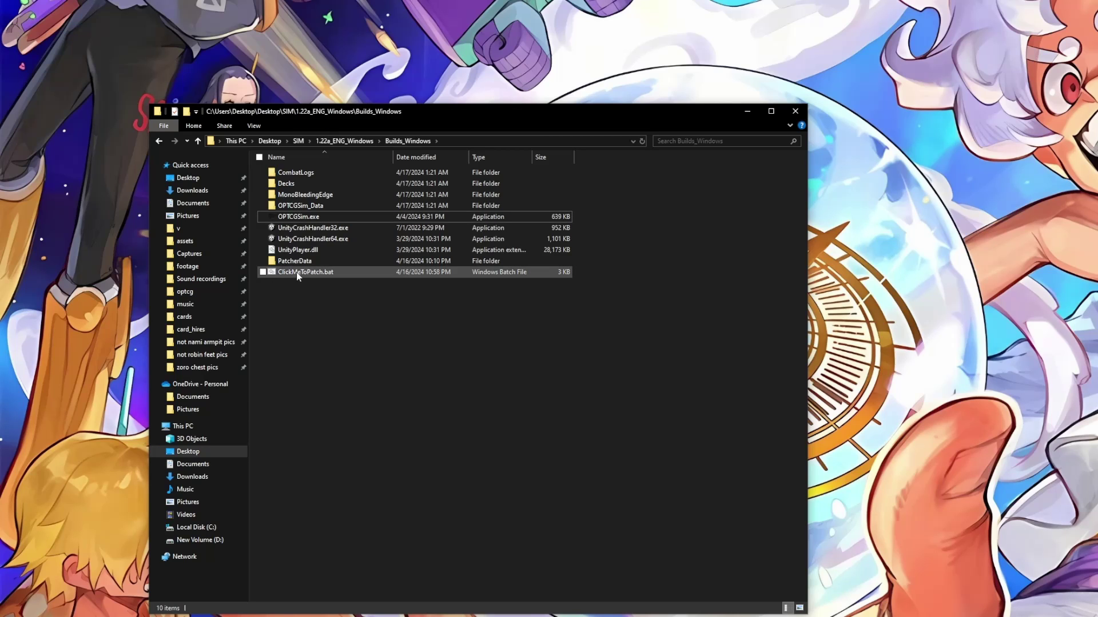
Step: Run ClickMeToPatch.bat and close the console once it reports 'Patch is all done'
{"action": "double_click", "coordinate": [297, 276]}
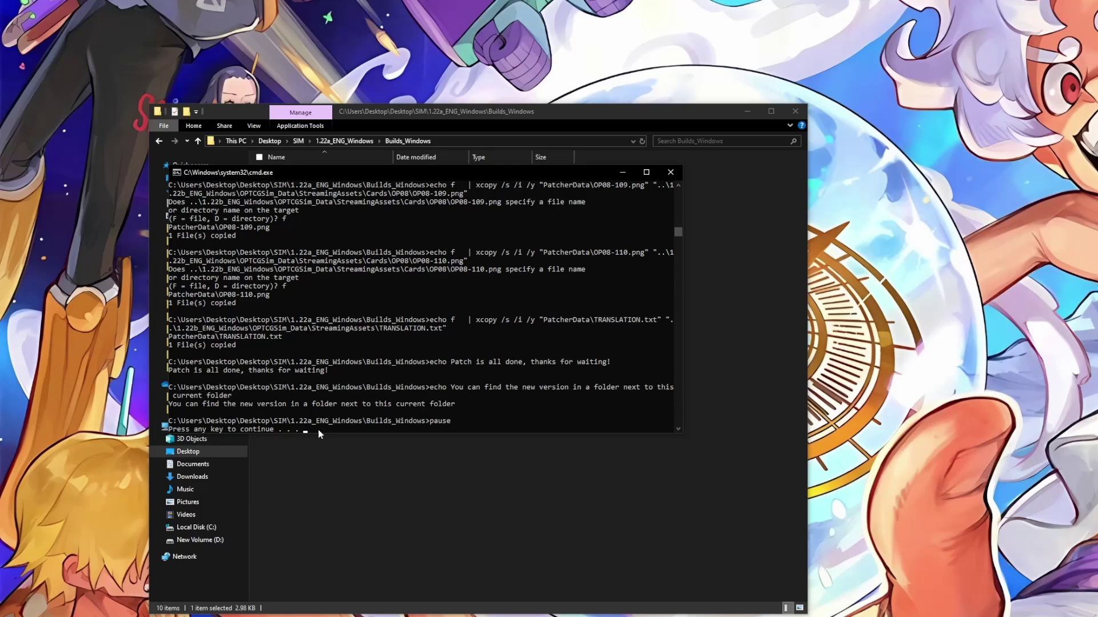
{"action": "key", "text": "Return"}
{"action": "left_click", "coordinate": [301, 314]}
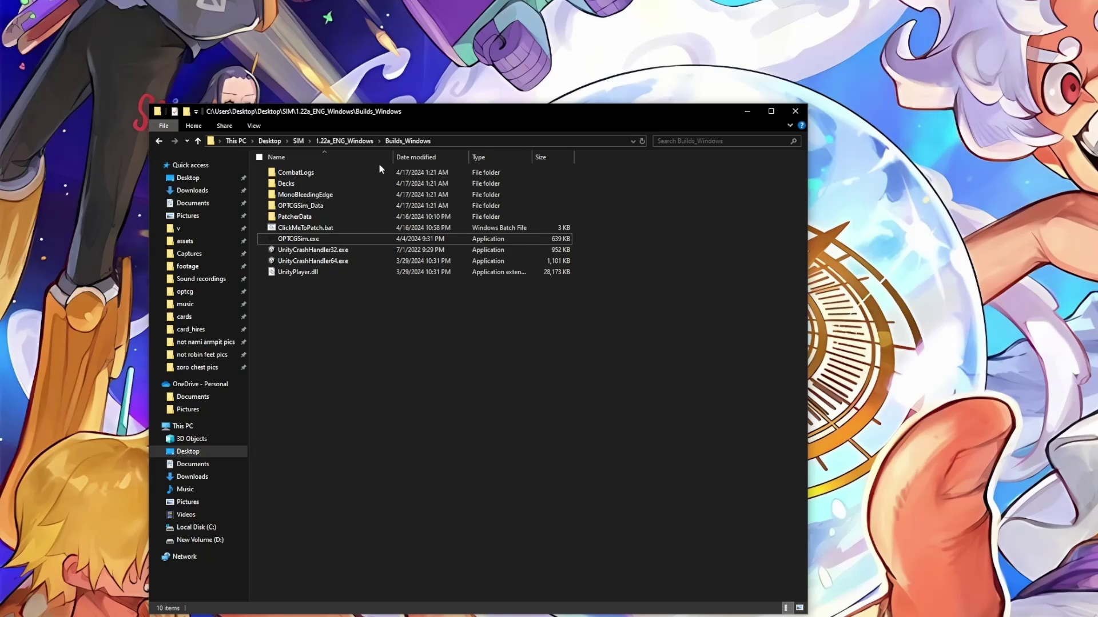
Step: Open the new 1.22b_ENG_Windows folder and confirm the Decks folder carried over
{"action": "left_click", "coordinate": [344, 141]}
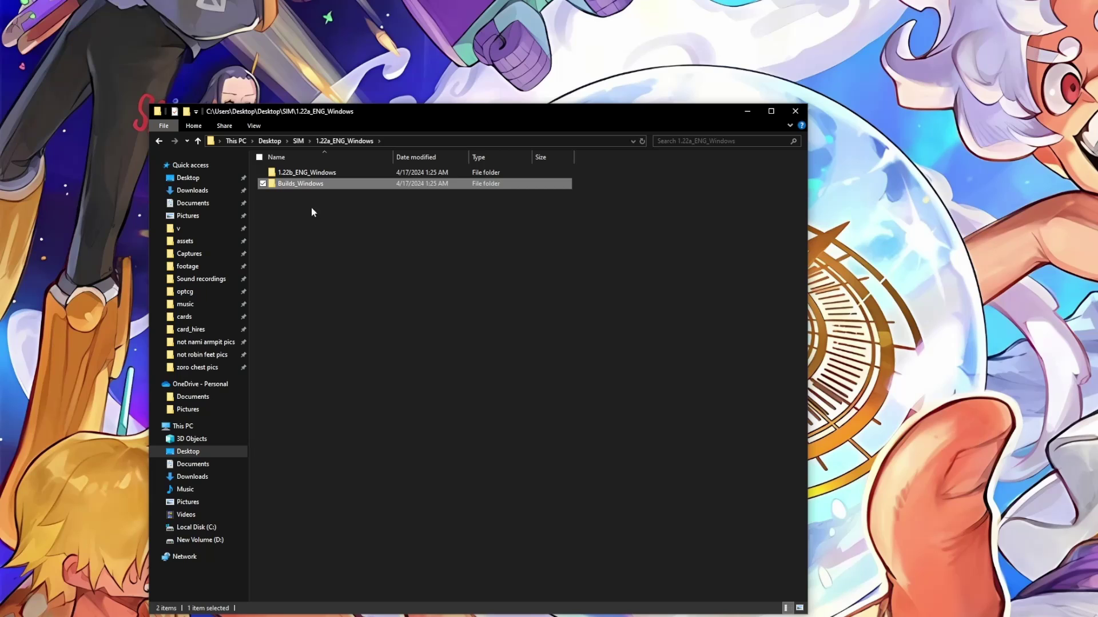
{"action": "left_click", "coordinate": [311, 172]}
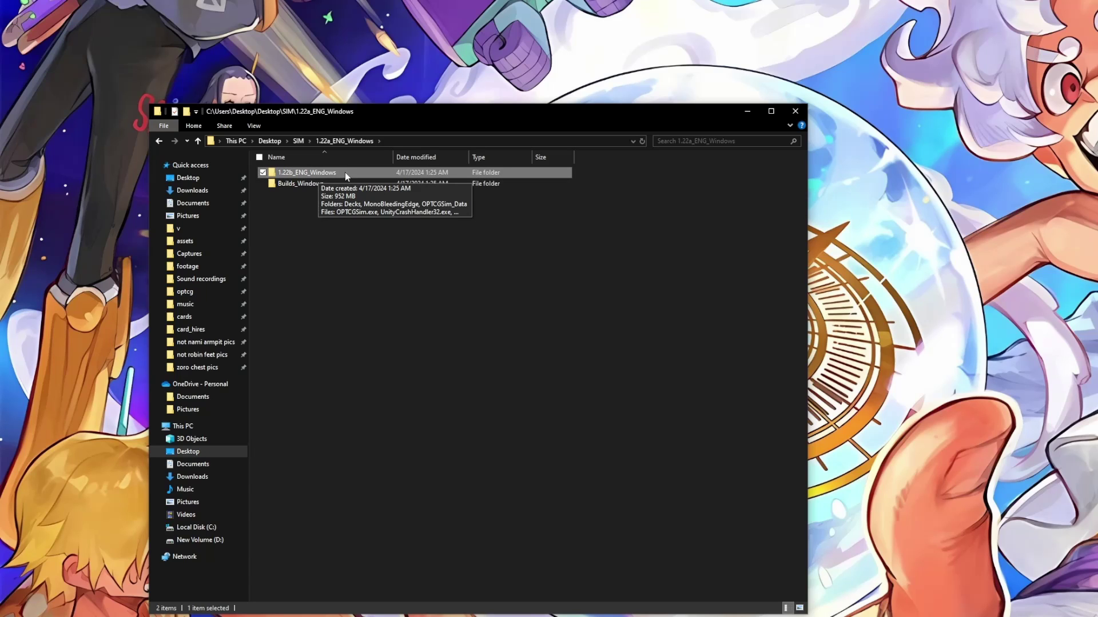
{"action": "double_click", "coordinate": [345, 172]}
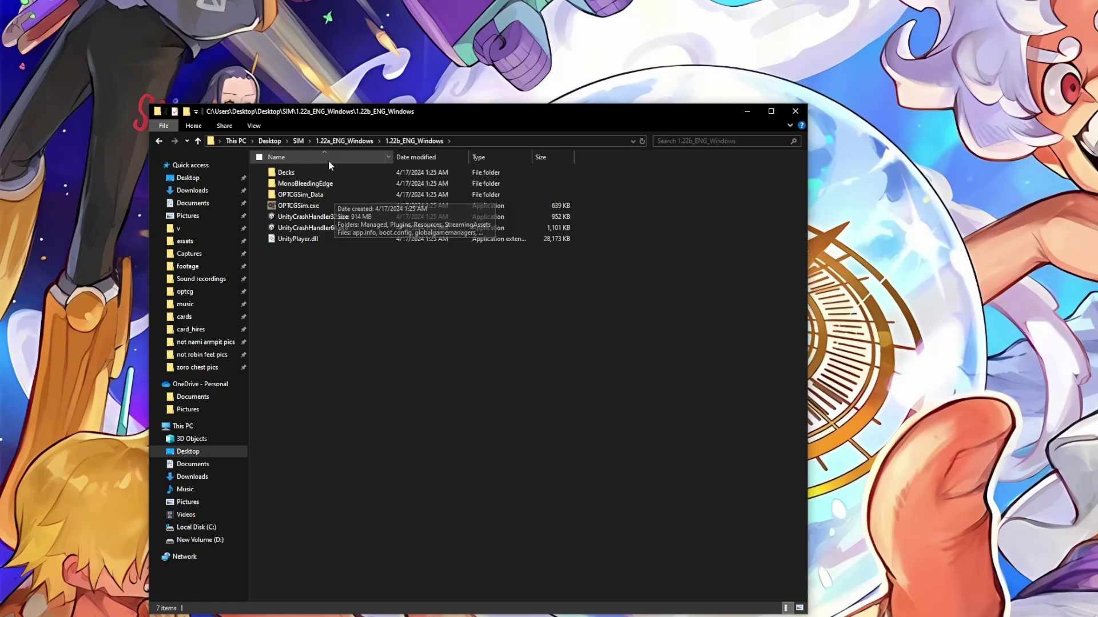
{"action": "double_click", "coordinate": [324, 170]}
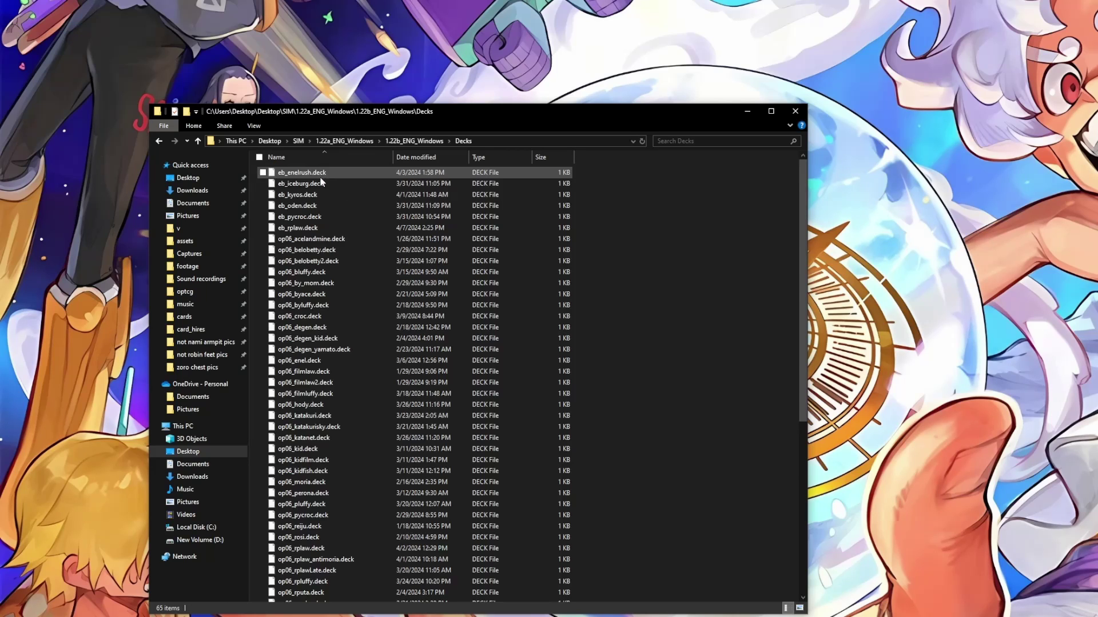
{"action": "scroll", "coordinate": [328, 214], "scroll_direction": "down", "scroll_amount": 5}
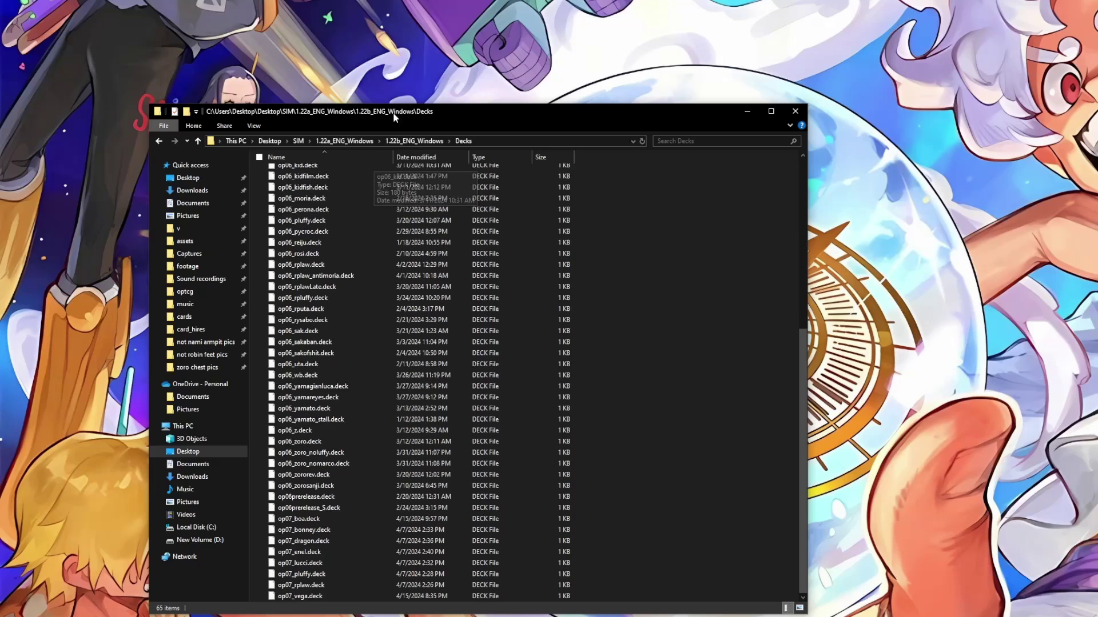
{"action": "left_click", "coordinate": [414, 141]}
Step: Preview deckeditbackground.jpg and background.jpg in OPTCGSim_Data\StreamingAssets
{"action": "double_click", "coordinate": [314, 194]}
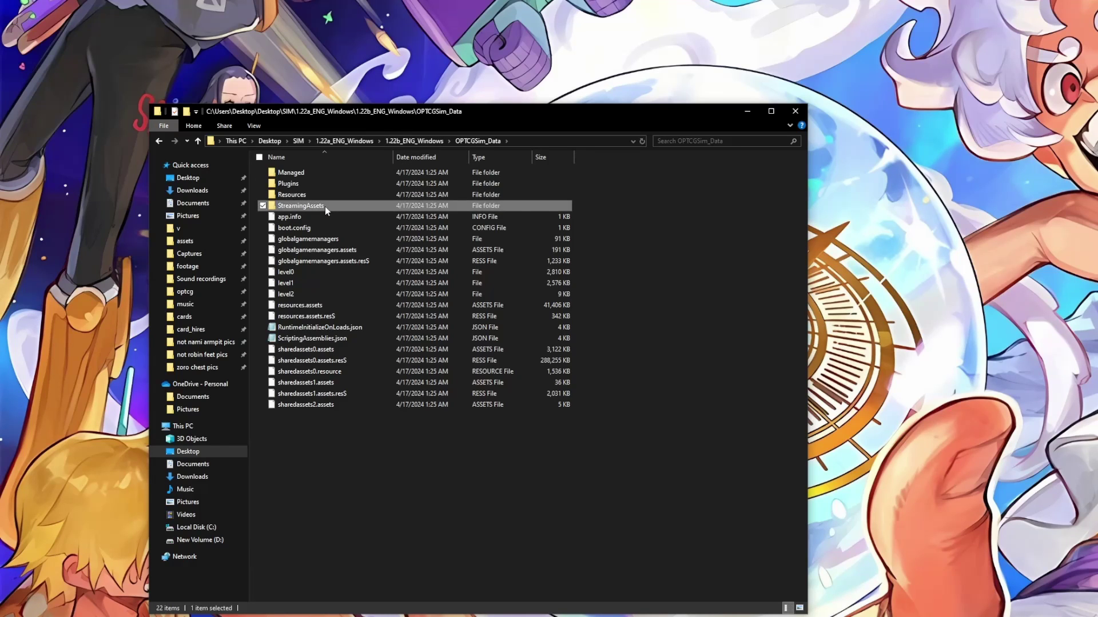
{"action": "double_click", "coordinate": [324, 207]}
{"action": "left_click", "coordinate": [327, 227]}
{"action": "double_click", "coordinate": [327, 227]}
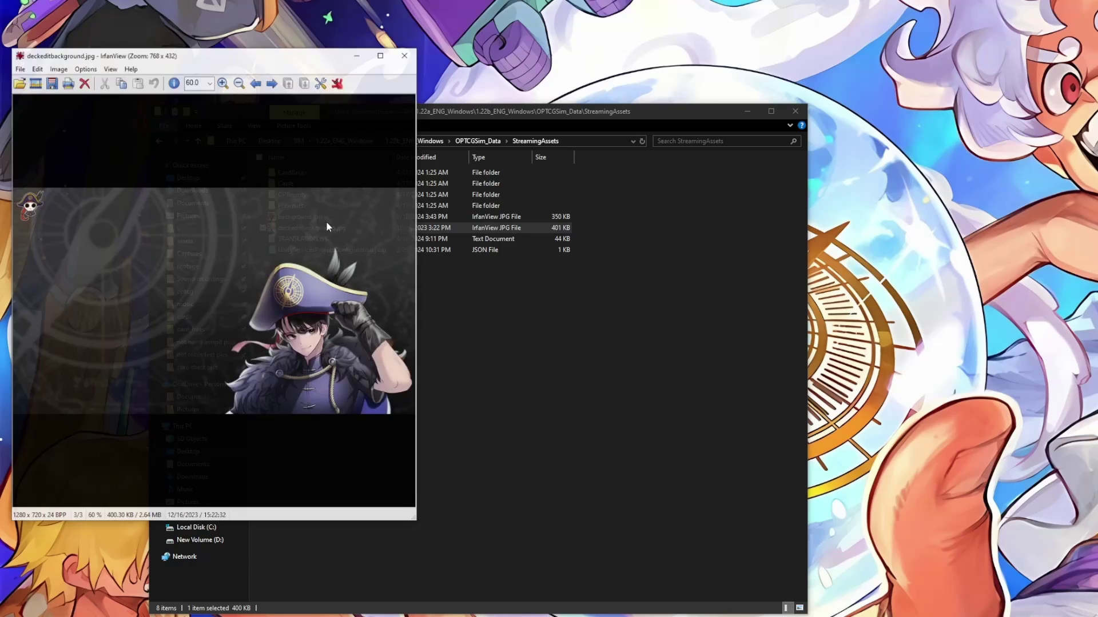
{"action": "key", "text": "Escape"}
{"action": "double_click", "coordinate": [327, 219]}
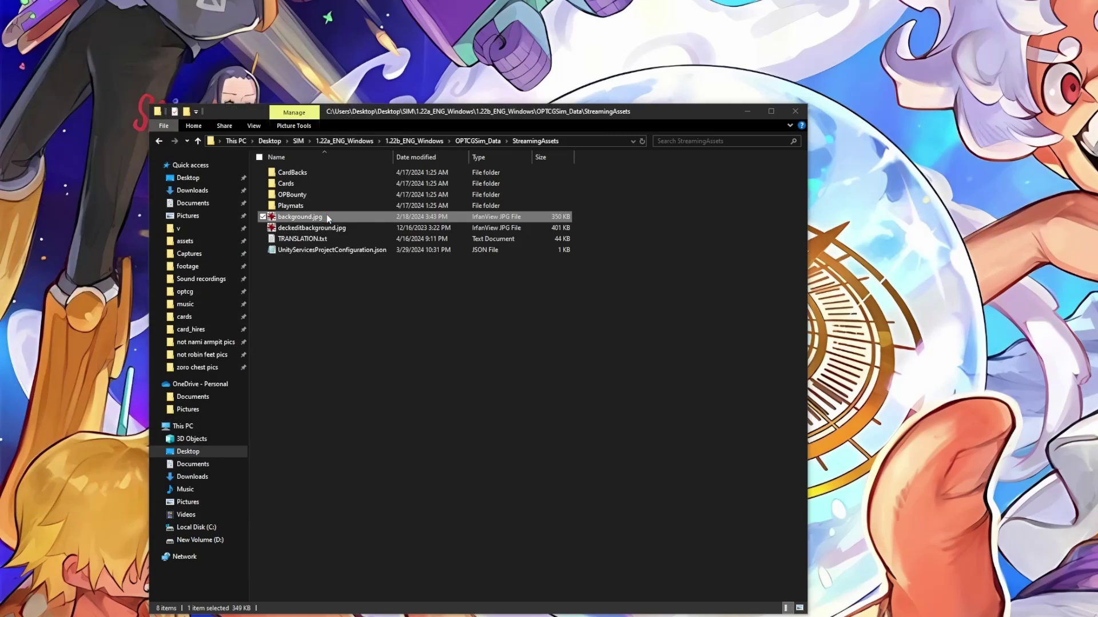
{"action": "key", "text": "Escape"}
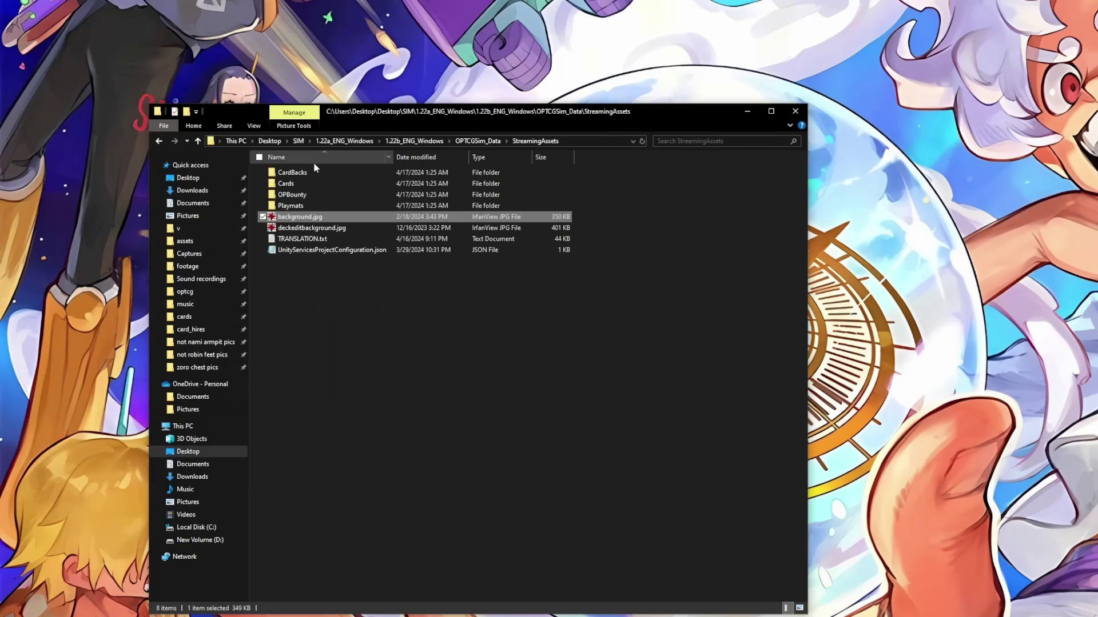
Step: Check the Playmats folder and view the Don.png card image in Cards\Don
{"action": "double_click", "coordinate": [308, 205]}
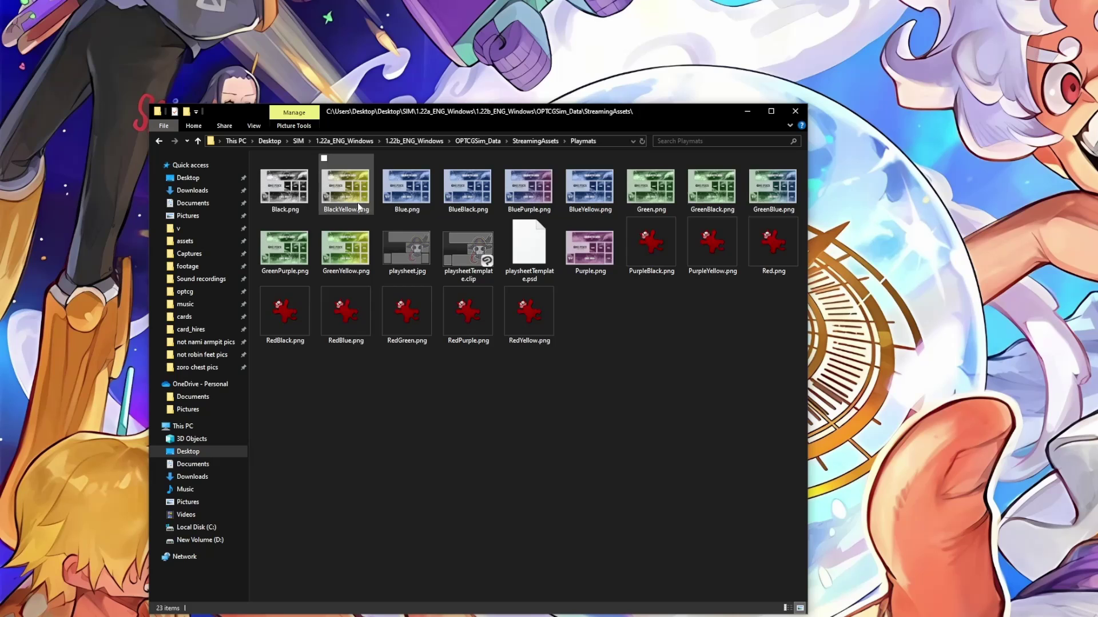
{"action": "left_click", "coordinate": [197, 141]}
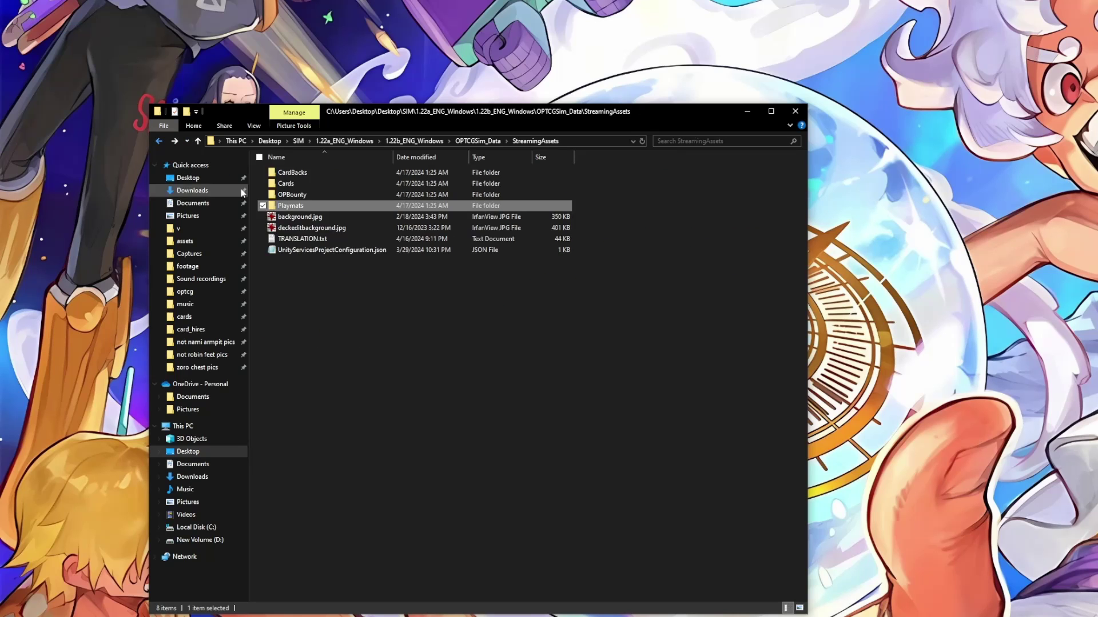
{"action": "double_click", "coordinate": [300, 182]}
{"action": "double_click", "coordinate": [291, 173]}
{"action": "double_click", "coordinate": [338, 194]}
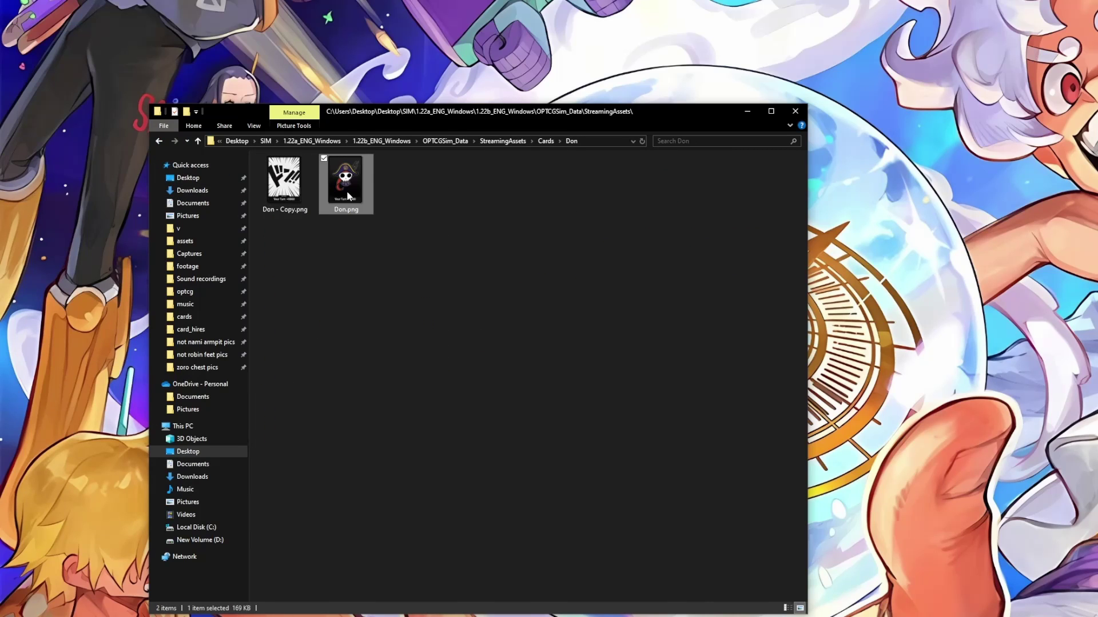
{"action": "left_click", "coordinate": [406, 53]}
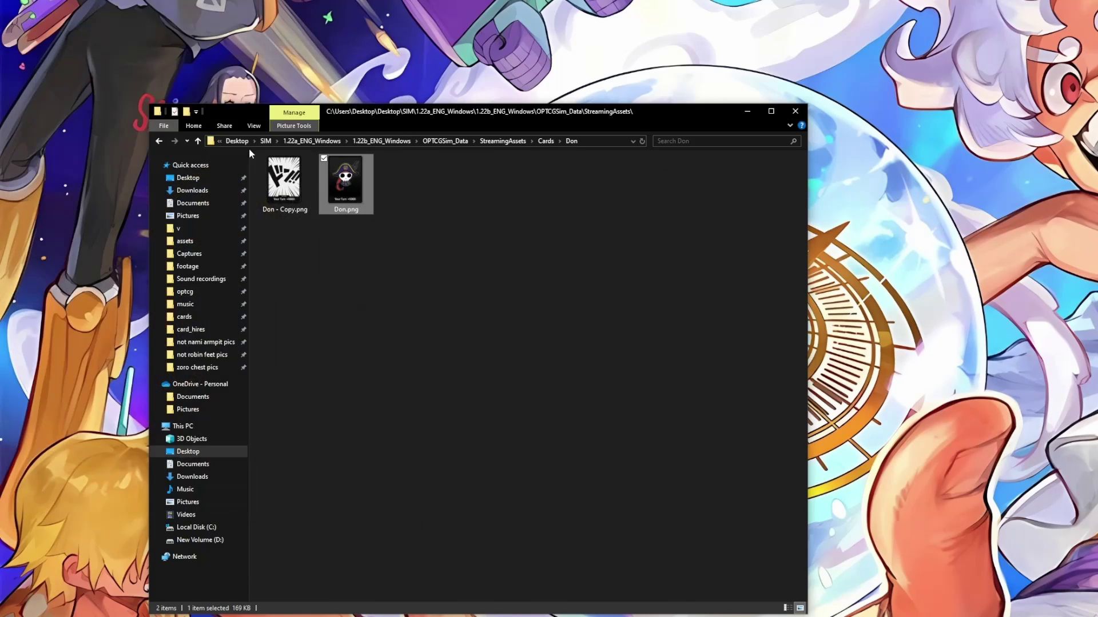
Step: Go back to 1.22b_ENG_Windows and launch OPTCGSim.exe
{"action": "left_click", "coordinate": [159, 141]}
{"action": "left_click", "coordinate": [159, 141]}
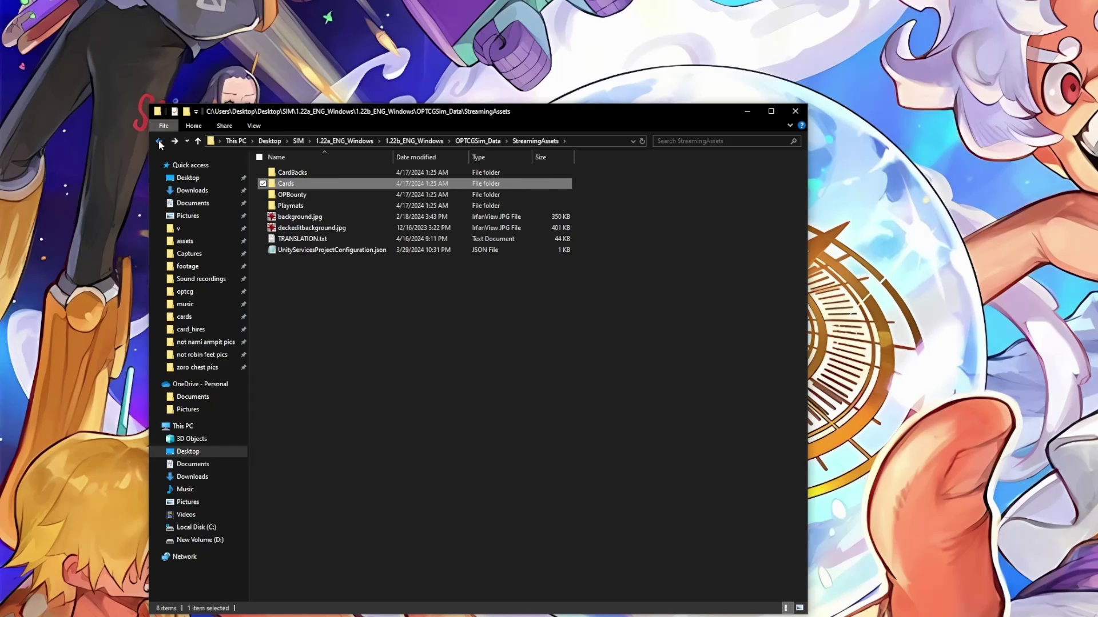
{"action": "left_click", "coordinate": [159, 141]}
{"action": "left_click", "coordinate": [159, 140]}
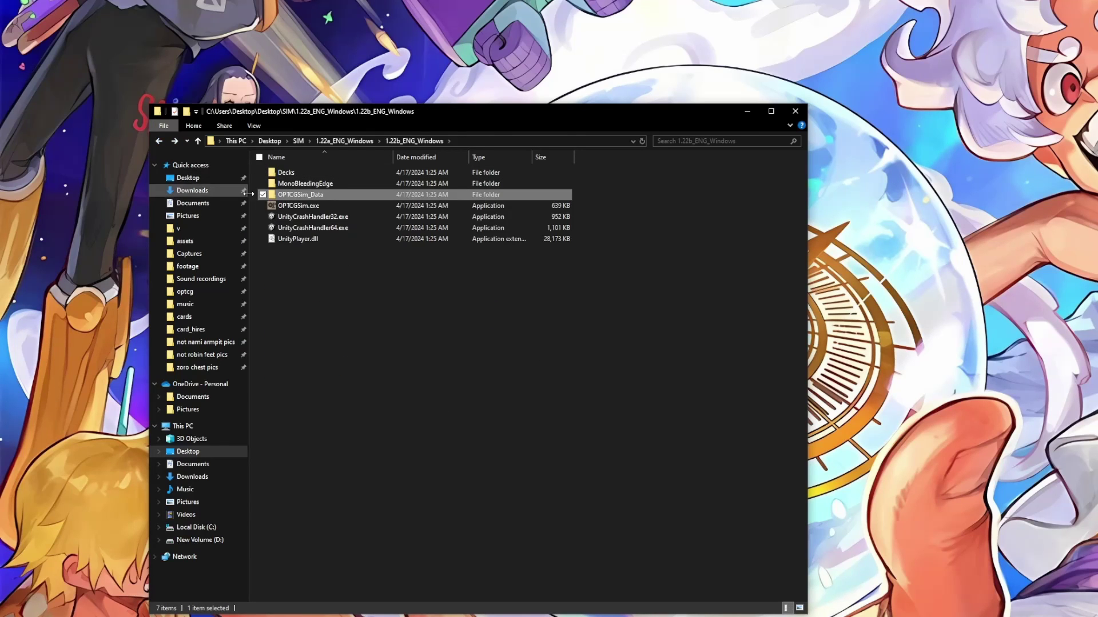
{"action": "left_click", "coordinate": [302, 207]}
{"action": "double_click", "coordinate": [302, 208]}
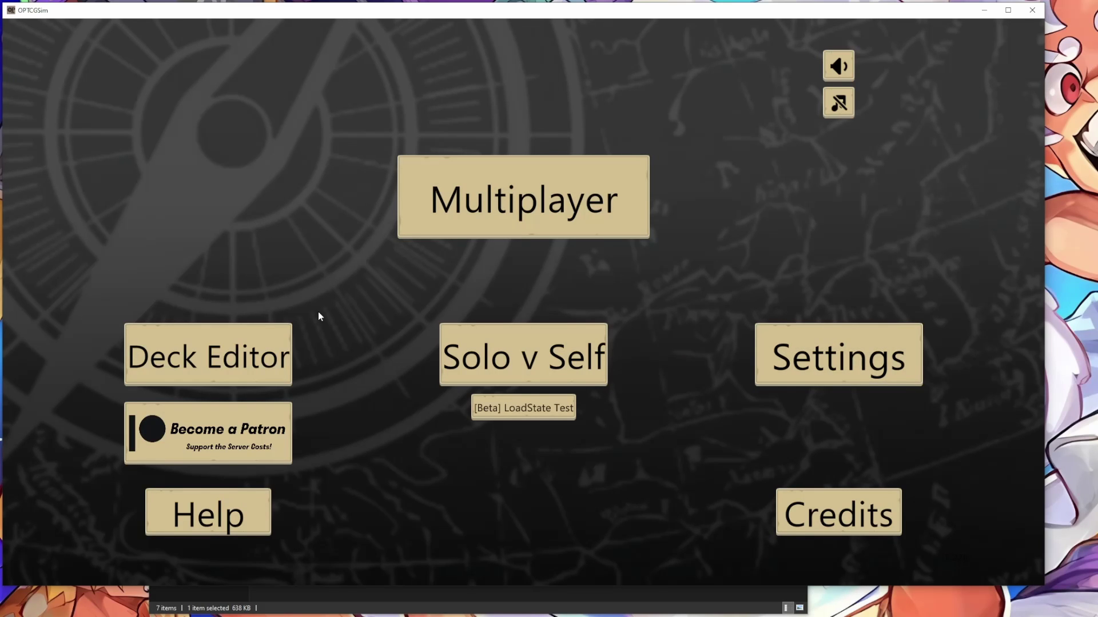
Step: In the Deck Editor, filter the card list to red and add 20 Doctors as a test
{"action": "left_click", "coordinate": [238, 353]}
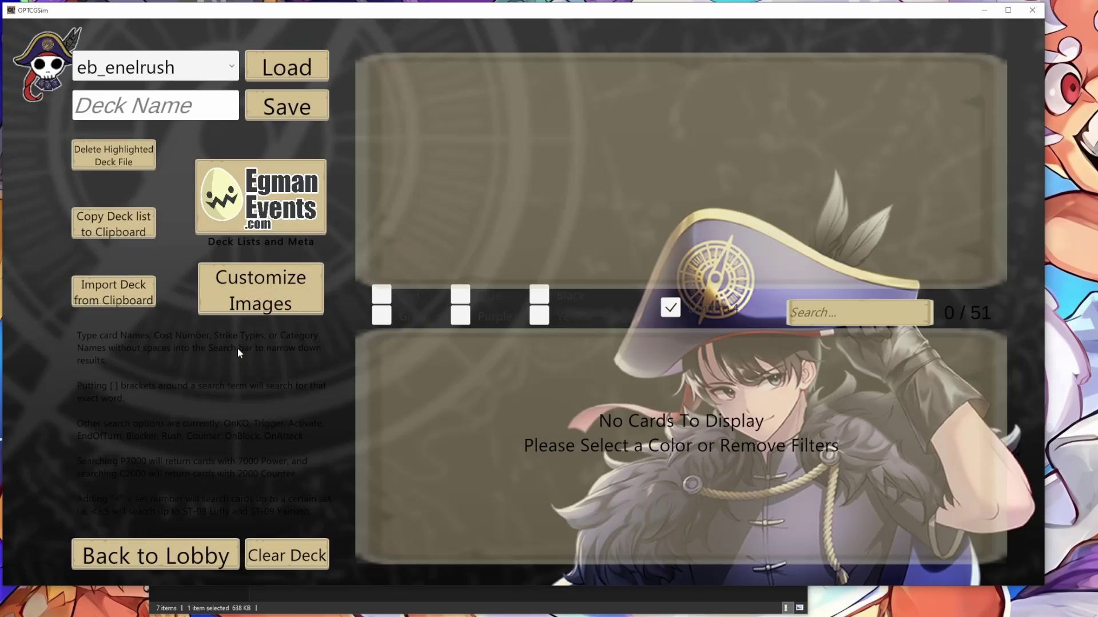
{"action": "left_click", "coordinate": [381, 296]}
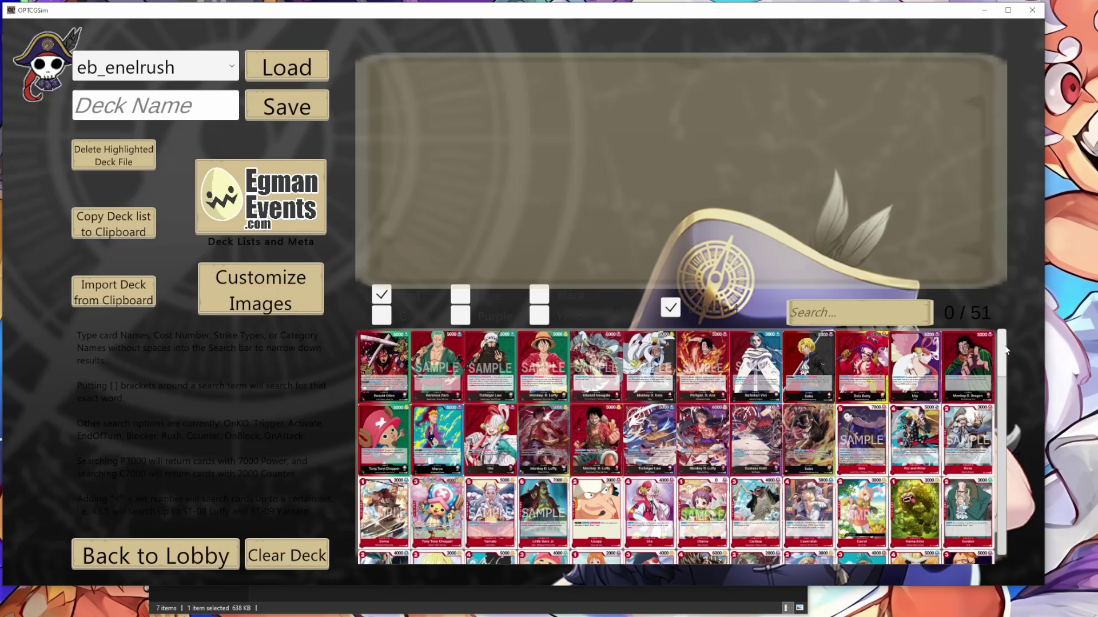
{"action": "scroll", "coordinate": [1005, 362], "scroll_direction": "down", "scroll_amount": 1}
{"action": "left_click_drag", "start_coordinate": [1005, 362], "coordinate": [1007, 460]}
{"action": "left_click", "coordinate": [911, 510]}
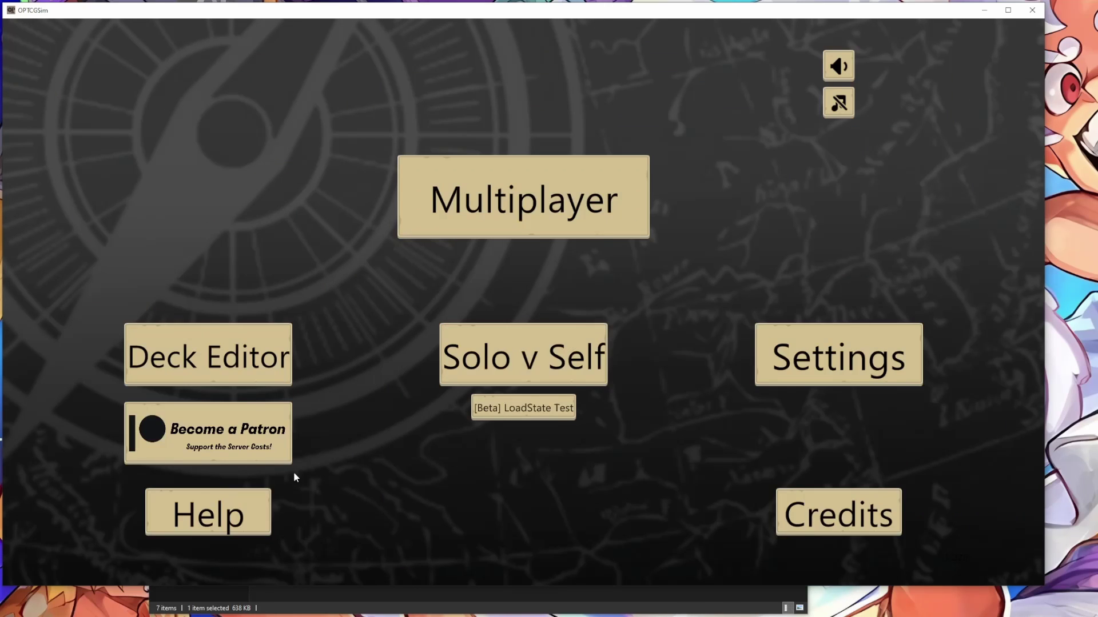
Step: Play a solo op07_boa vs eb_enelrush match to turn 2, deploying Sengoku, then exit to the main menu
{"action": "left_click", "coordinate": [557, 355]}
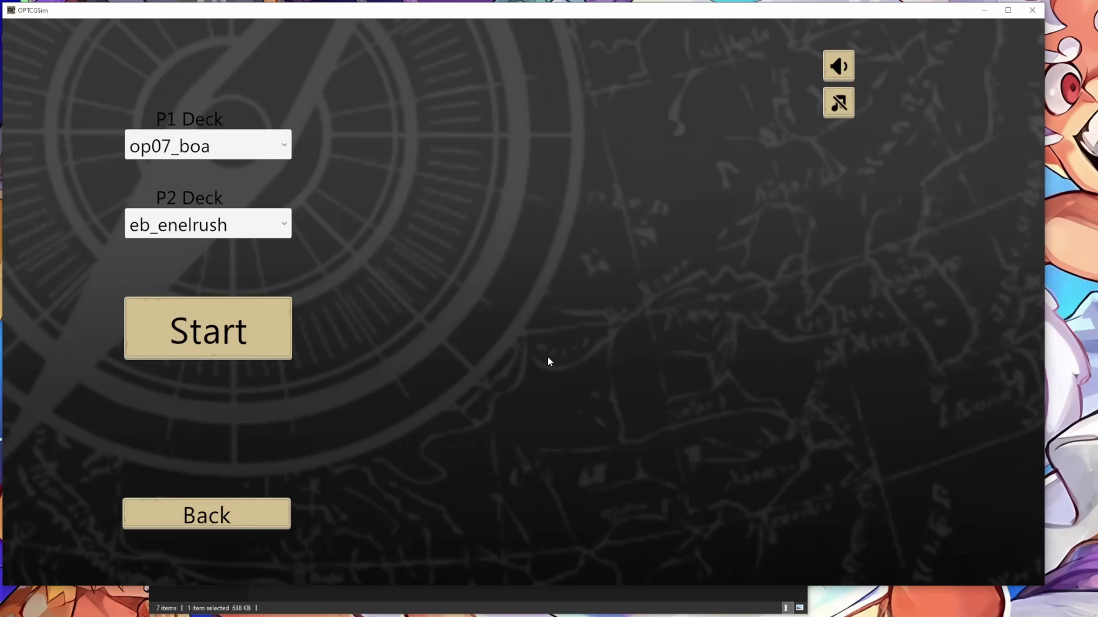
{"action": "left_click", "coordinate": [255, 344]}
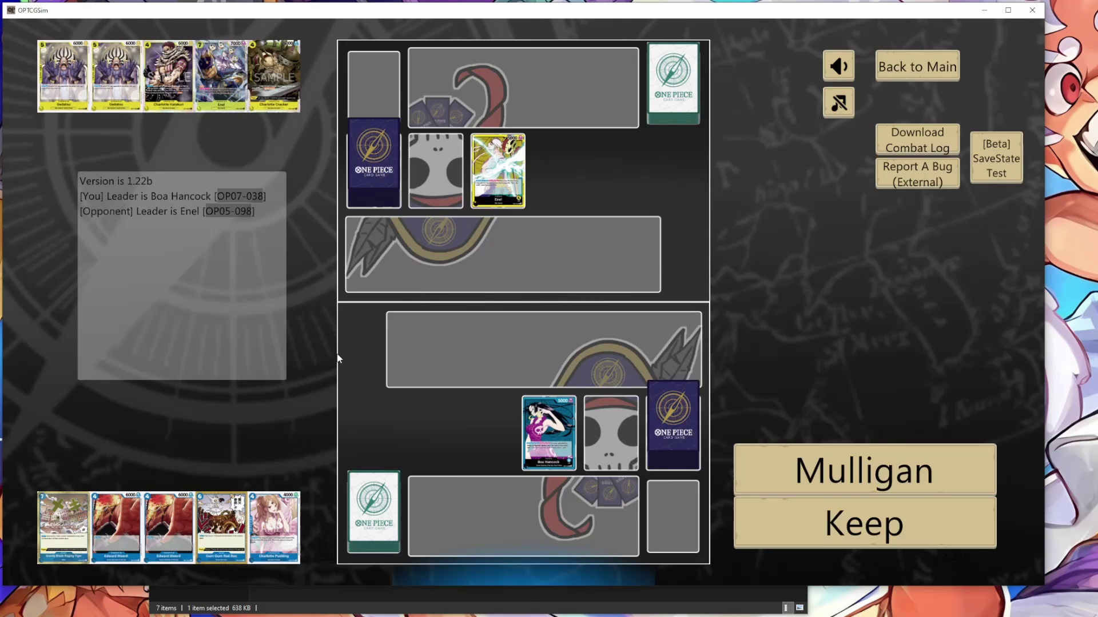
{"action": "left_click", "coordinate": [873, 468]}
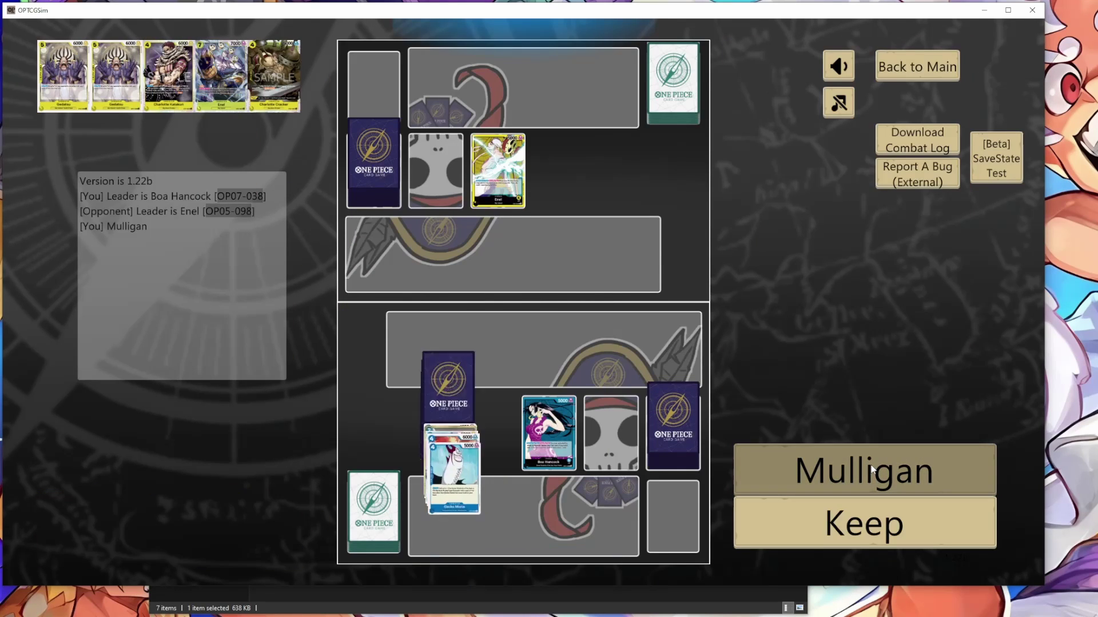
{"action": "left_click", "coordinate": [806, 421]}
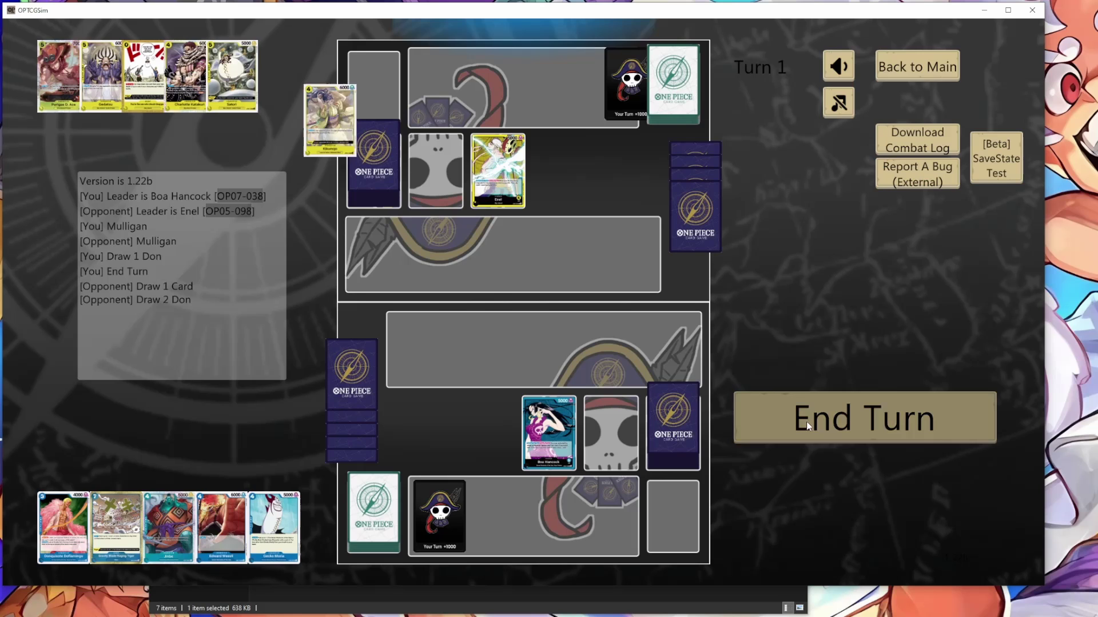
{"action": "left_click", "coordinate": [342, 443]}
{"action": "left_click", "coordinate": [813, 461]}
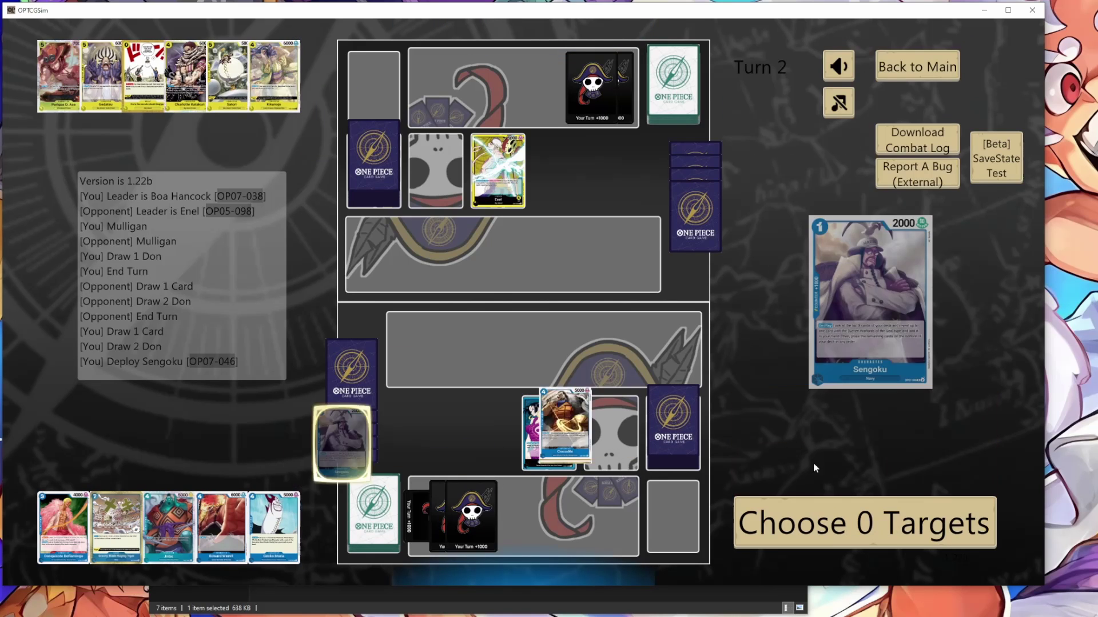
{"action": "left_click", "coordinate": [158, 446]}
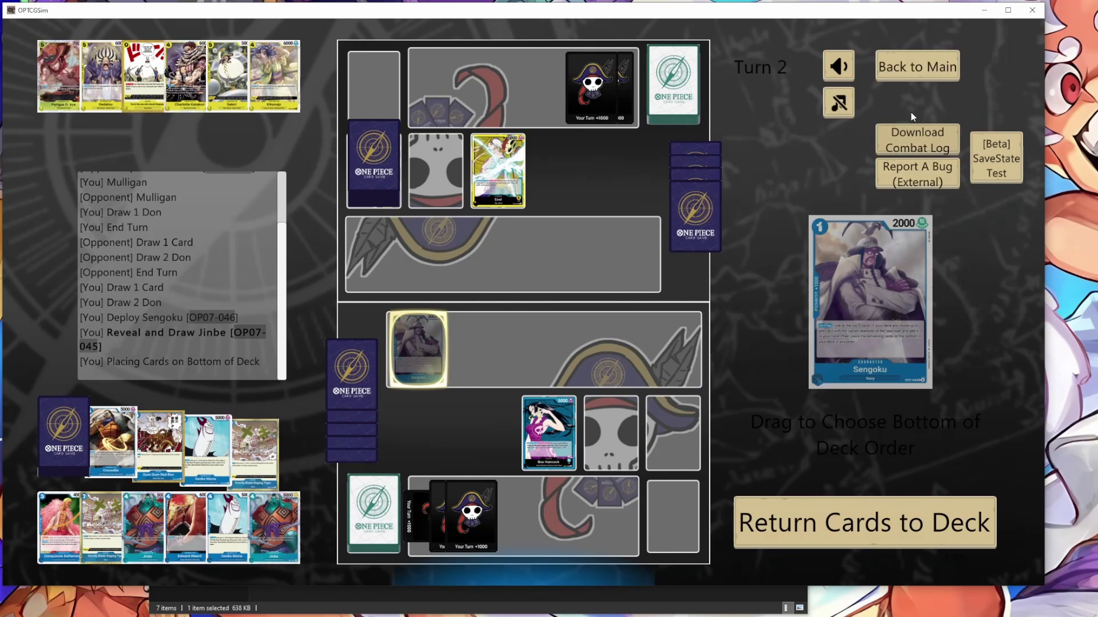
{"action": "left_click", "coordinate": [907, 74]}
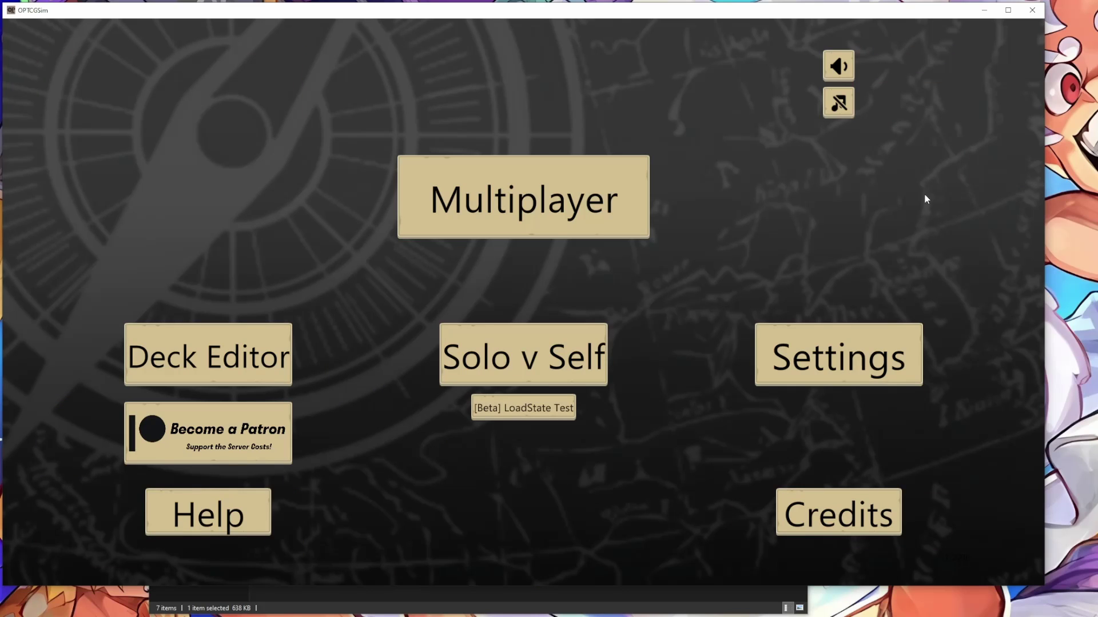
{"action": "left_click", "coordinate": [790, 338]}
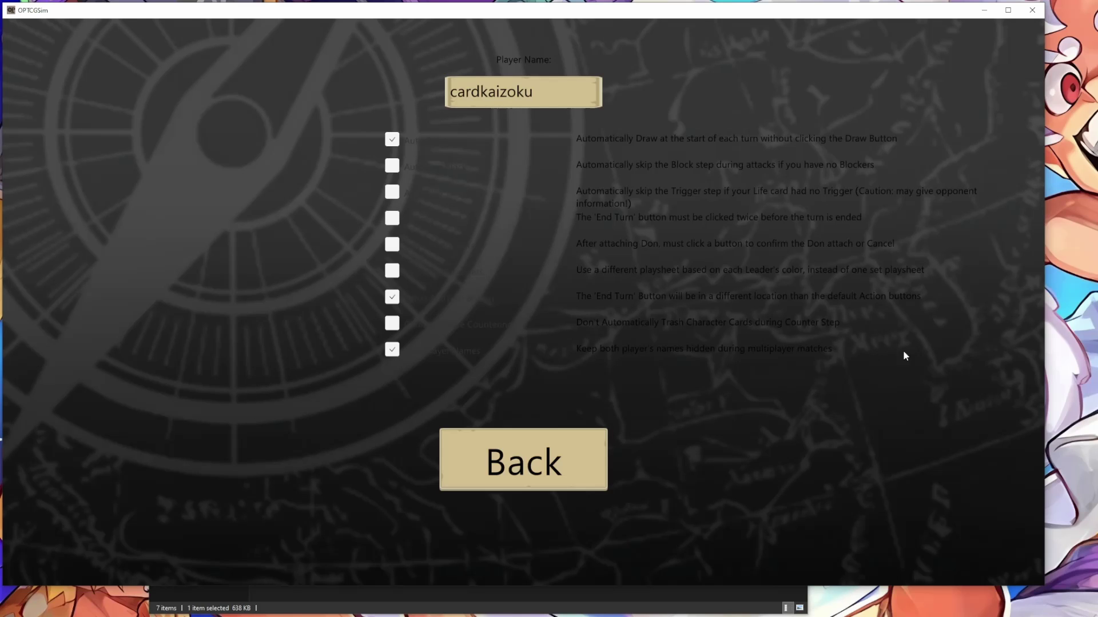
{"action": "left_click", "coordinate": [552, 458]}
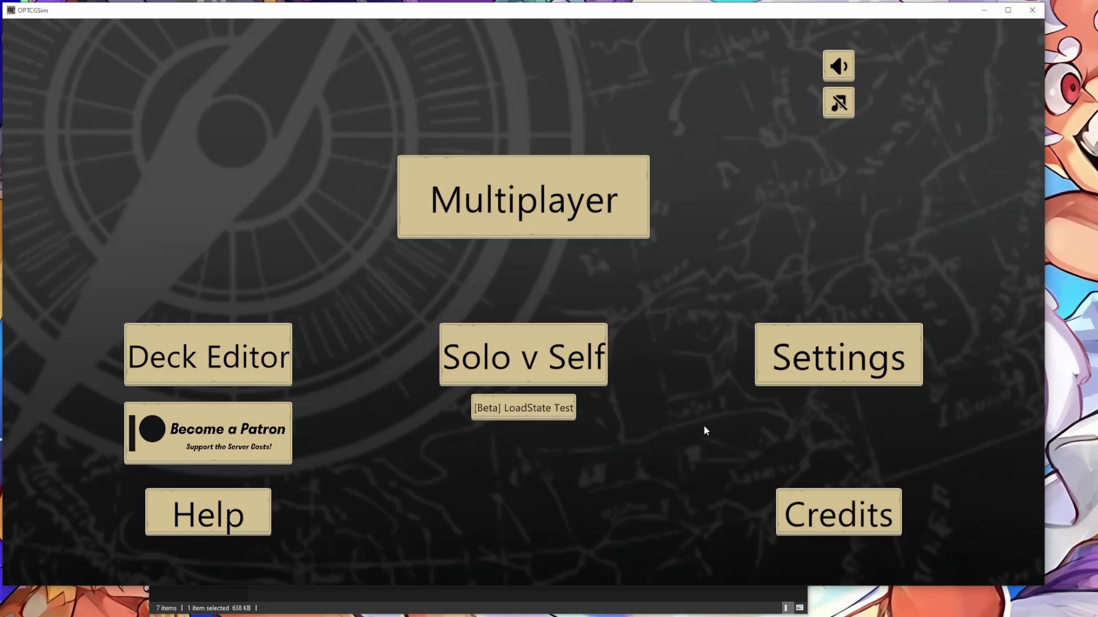
Step: Cut 1.22b_ENG_Windows out of 1.22a_ENG_Windows and paste it into SIM, closing the game and retrying the move
{"action": "left_click", "coordinate": [551, 590]}
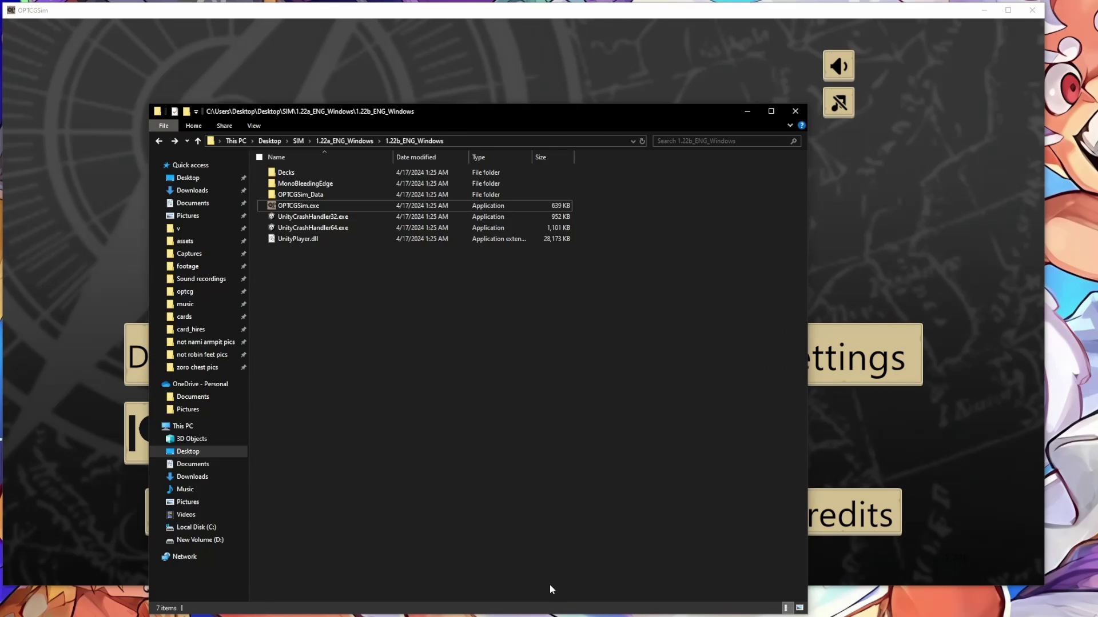
{"action": "left_click", "coordinate": [355, 142]}
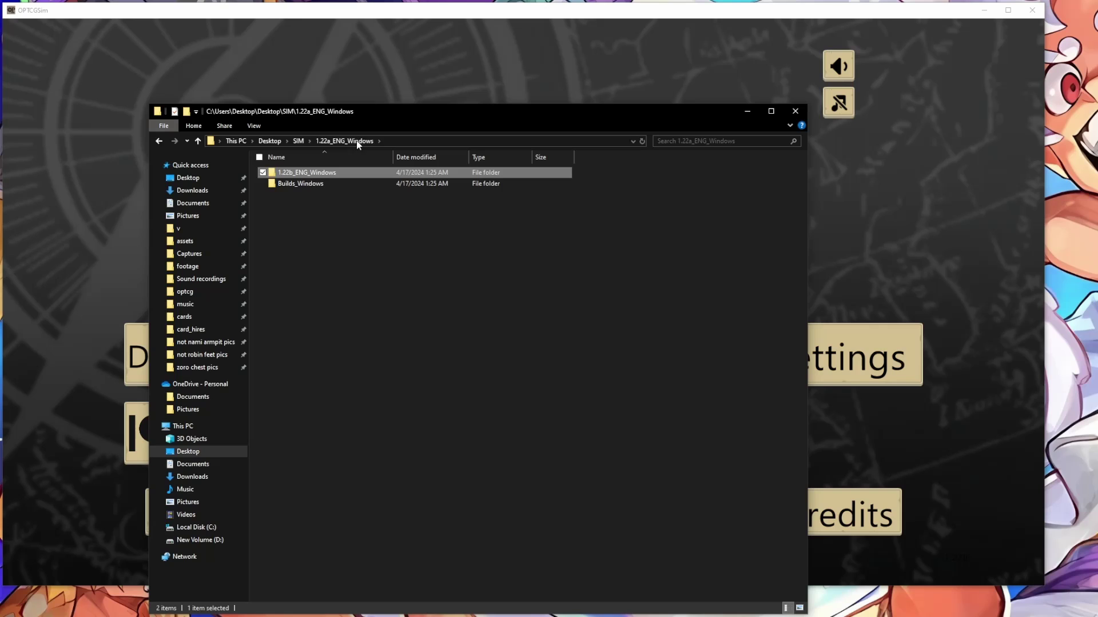
{"action": "left_click", "coordinate": [318, 221]}
{"action": "left_click", "coordinate": [313, 174]}
{"action": "key", "text": "ctrl+x"}
{"action": "left_click", "coordinate": [298, 141]}
{"action": "left_click", "coordinate": [377, 290]}
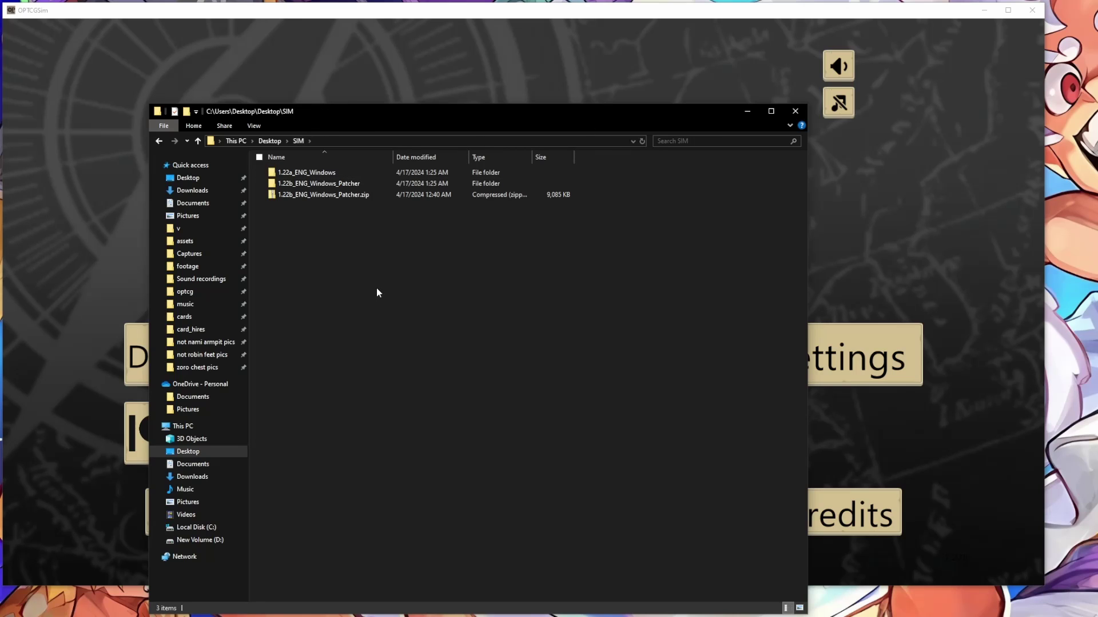
{"action": "key", "text": "ctrl+v"}
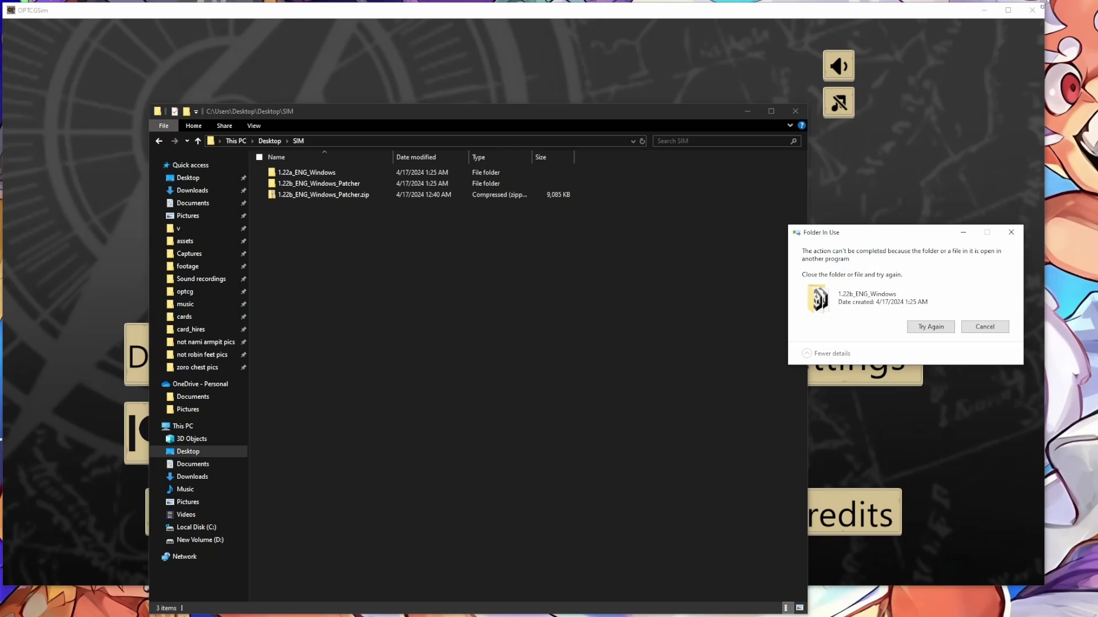
{"action": "left_click", "coordinate": [1033, 11]}
{"action": "left_click", "coordinate": [927, 326]}
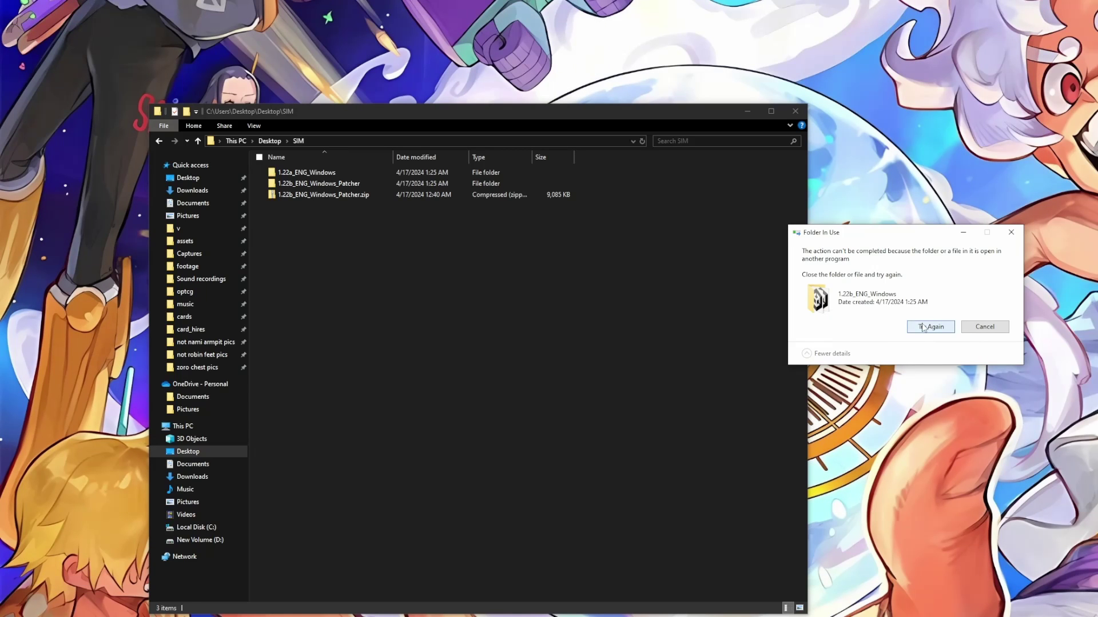
{"action": "left_click", "coordinate": [427, 304]}
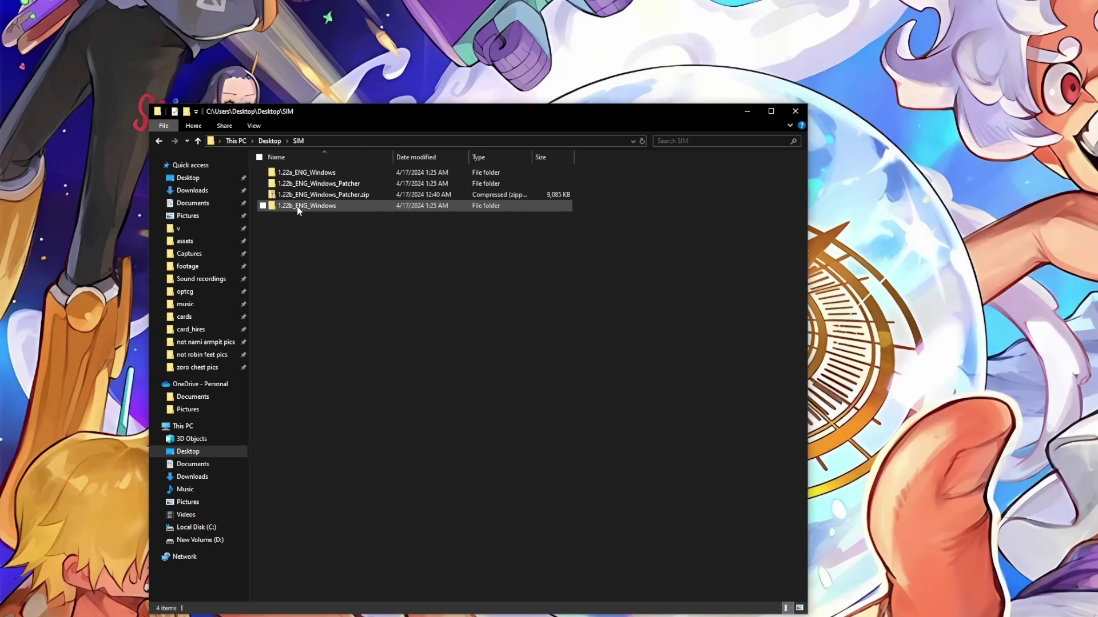
Step: Delete 1.22a_ENG_Windows plus the patcher folder and zip, then open 1.22b_ENG_Windows
{"action": "left_click", "coordinate": [309, 174]}
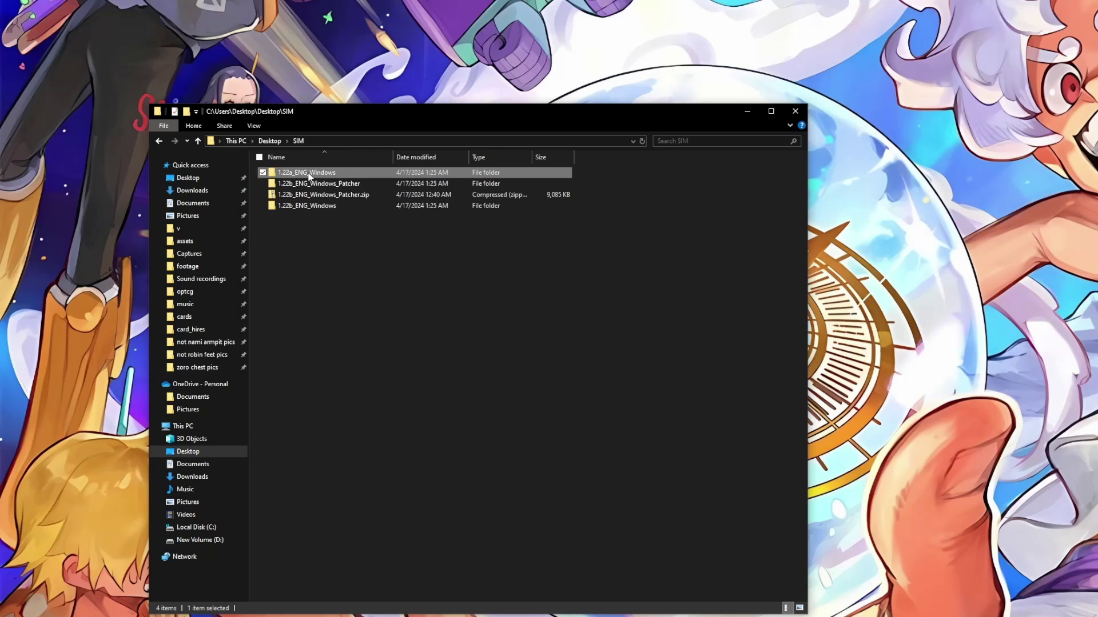
{"action": "key", "text": "Delete"}
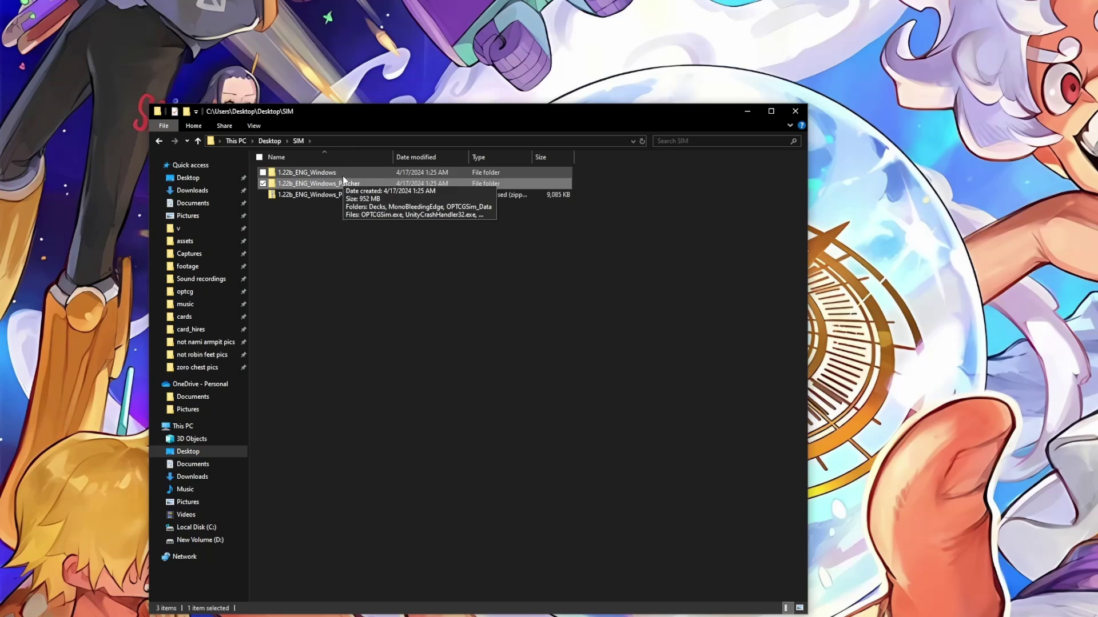
{"action": "left_click", "coordinate": [341, 196], "text": "ctrl"}
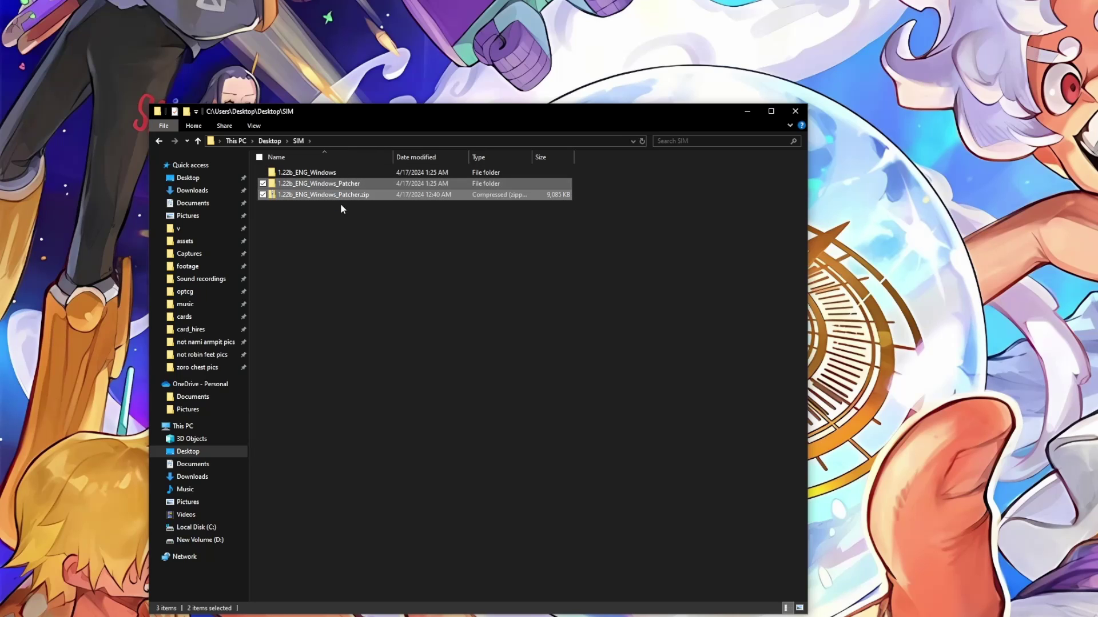
{"action": "right_click", "coordinate": [341, 206]}
{"action": "left_click", "coordinate": [264, 374]}
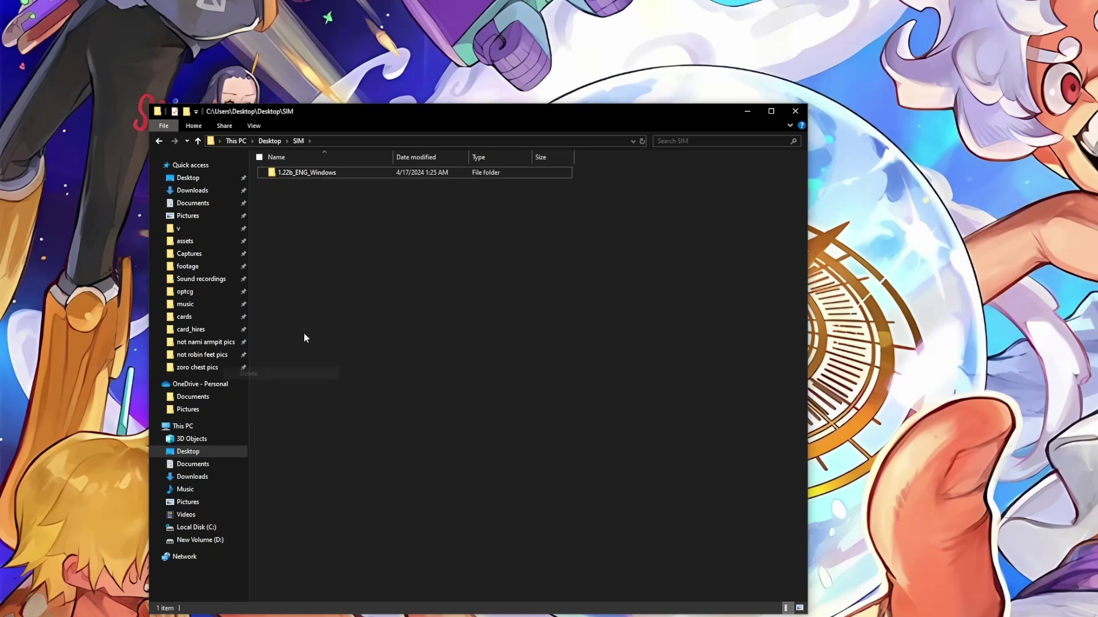
{"action": "double_click", "coordinate": [323, 176]}
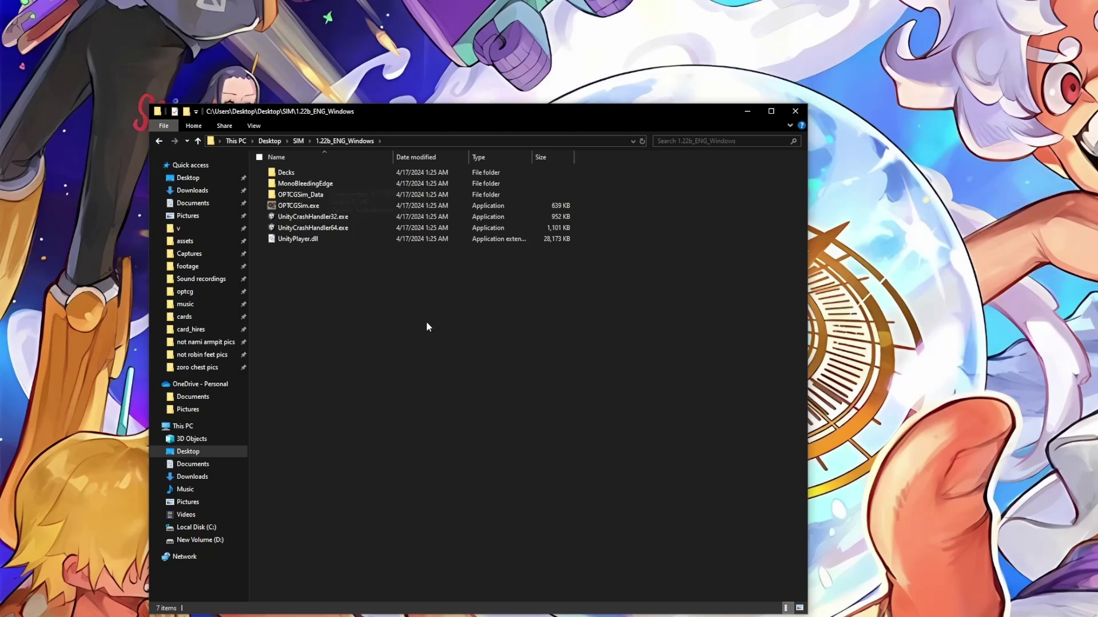